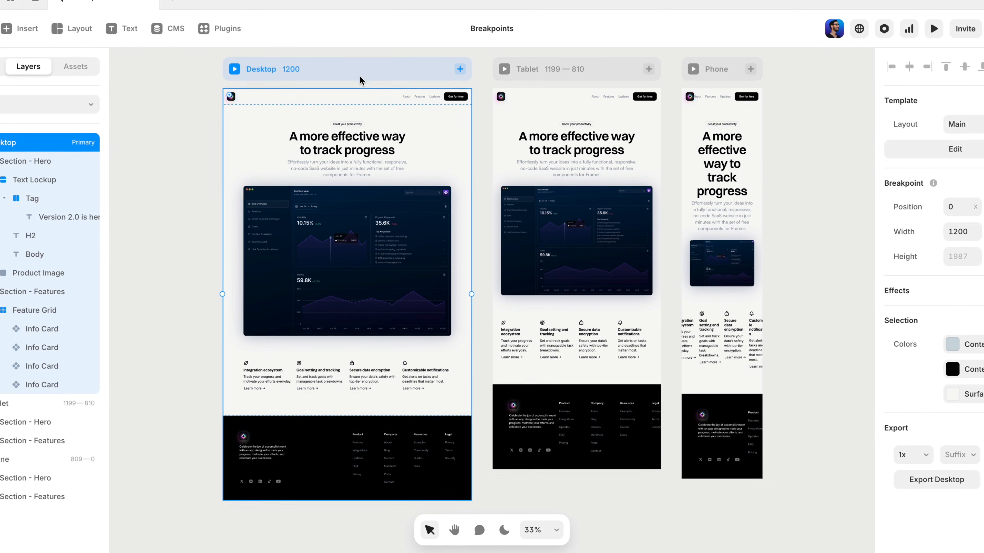
Select the hero's Text Lockup on the Desktop, Tablet and Phone breakpoints in turn to compare how they are linked.
left_click(352, 129)
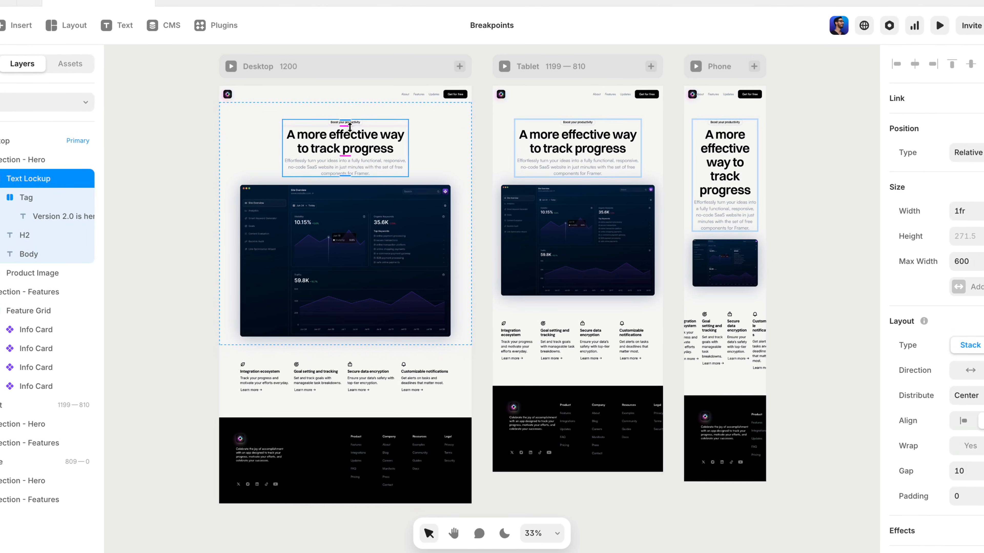
mouse_move(350, 127)
left_mouse_down()
mouse_move(344, 176)
mouse_move(336, 121)
left_mouse_up()
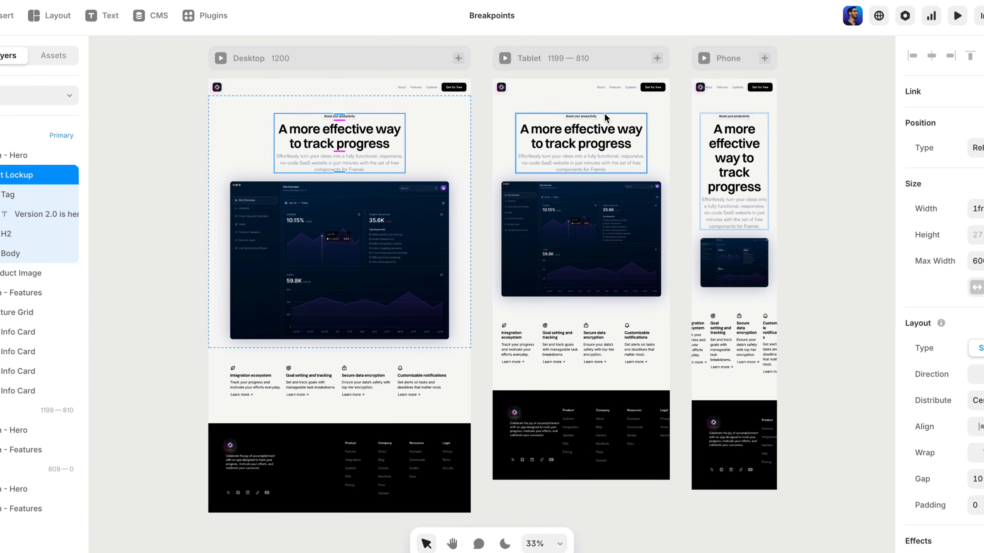
left_click(619, 115)
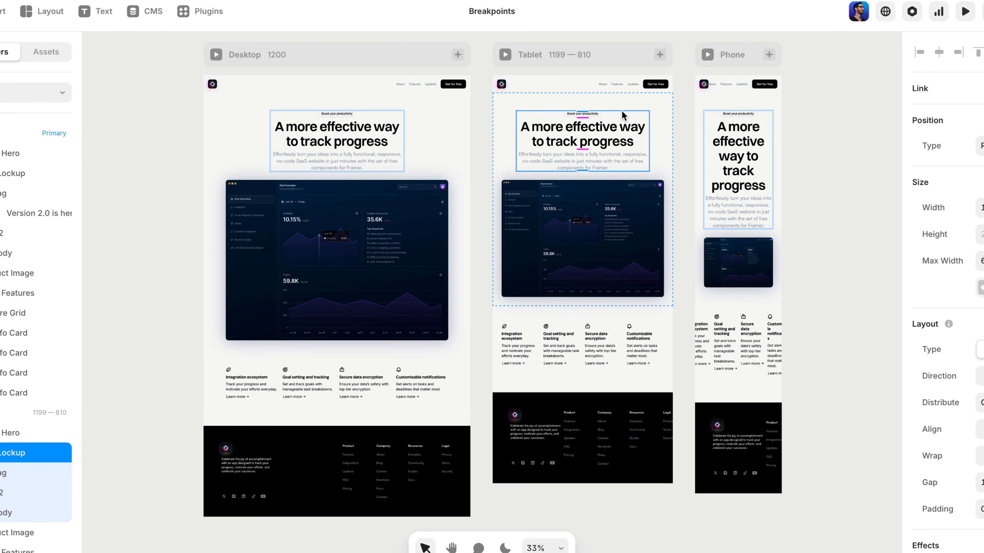
mouse_move(587, 115)
left_mouse_down()
mouse_move(584, 192)
mouse_move(583, 107)
left_mouse_up()
left_click(779, 111)
mouse_move(749, 112)
left_mouse_down()
mouse_move(750, 140)
mouse_move(757, 101)
left_mouse_up()
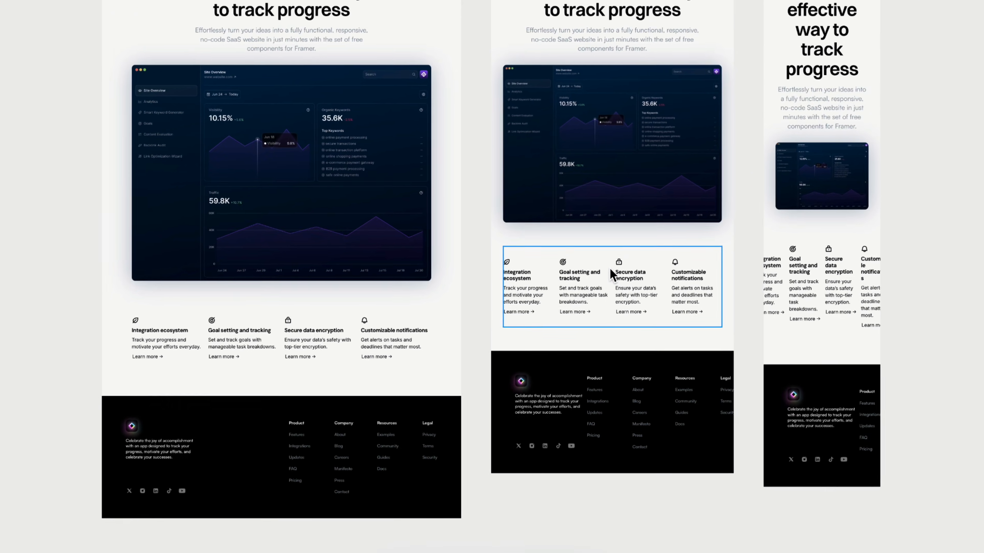
Set the Tablet breakpoint's Feature Grid to 2 columns and view the override options for that setting.
left_click(611, 275)
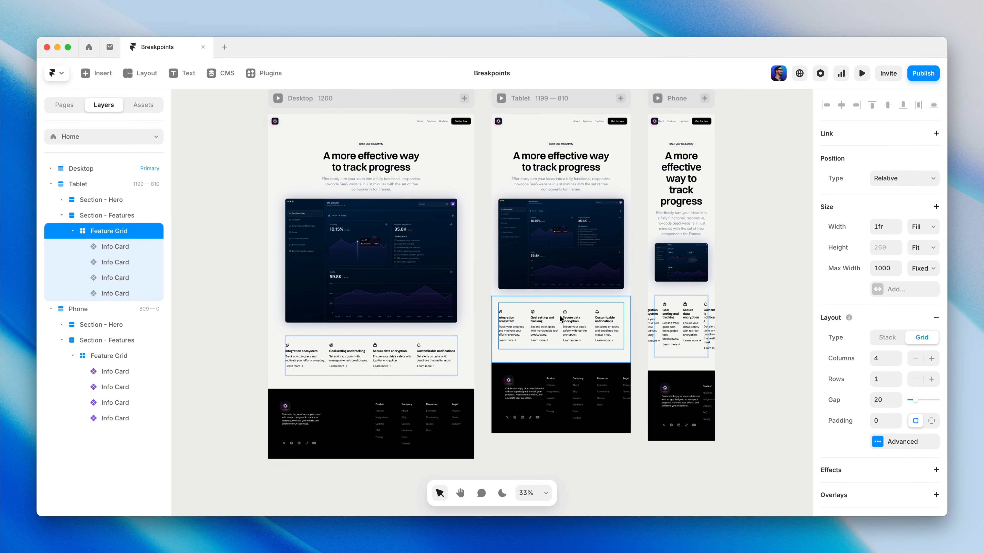
key("shift+2")
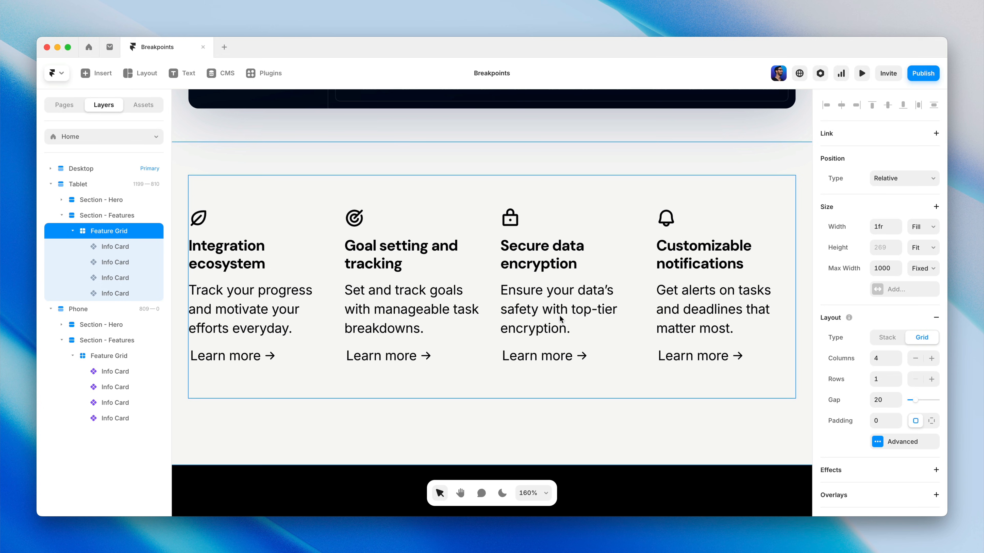
key("shift+0")
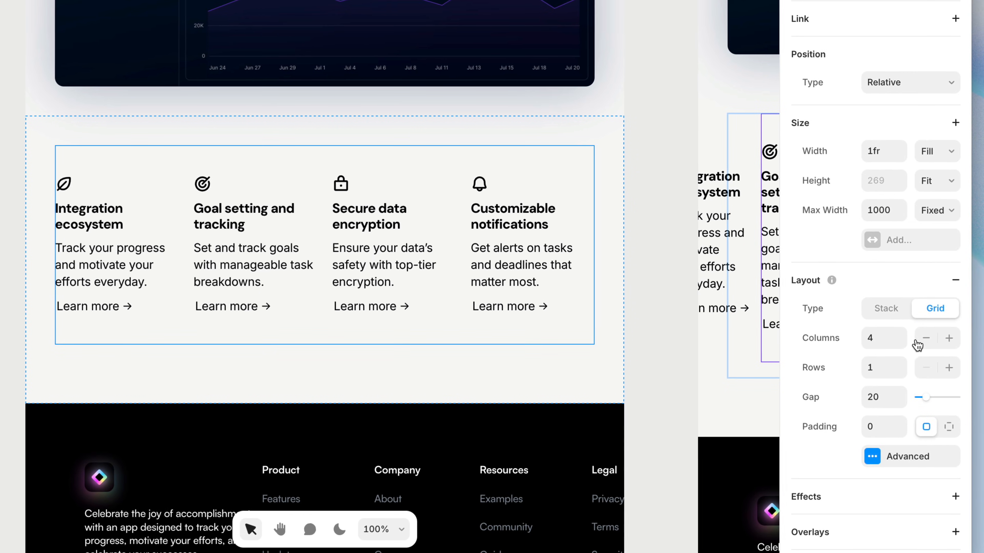
left_click(925, 339)
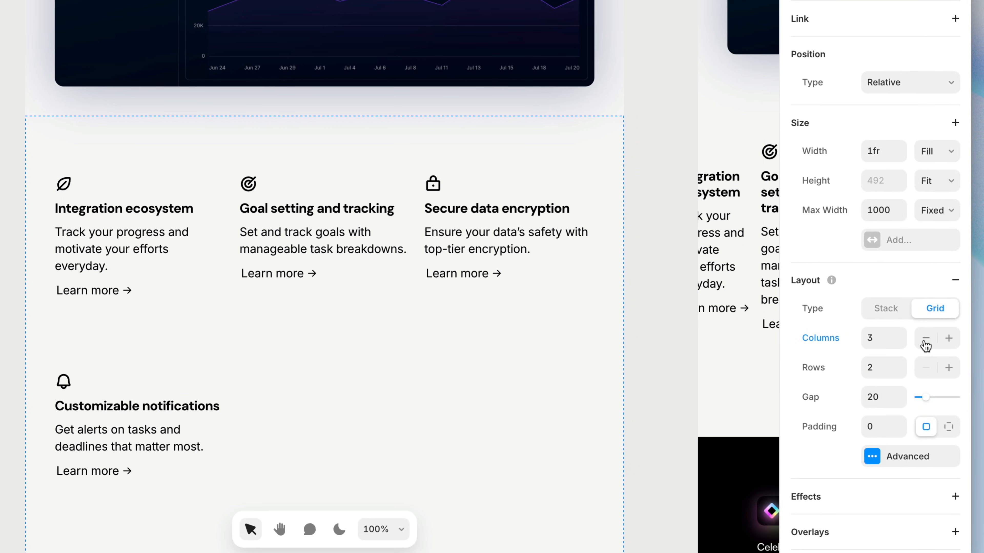
left_click(925, 338)
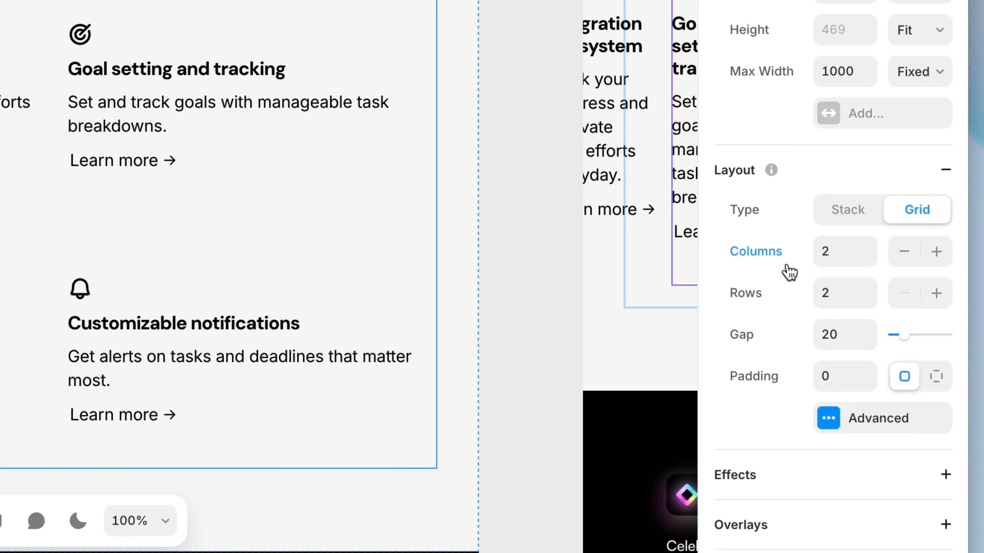
left_click(770, 256)
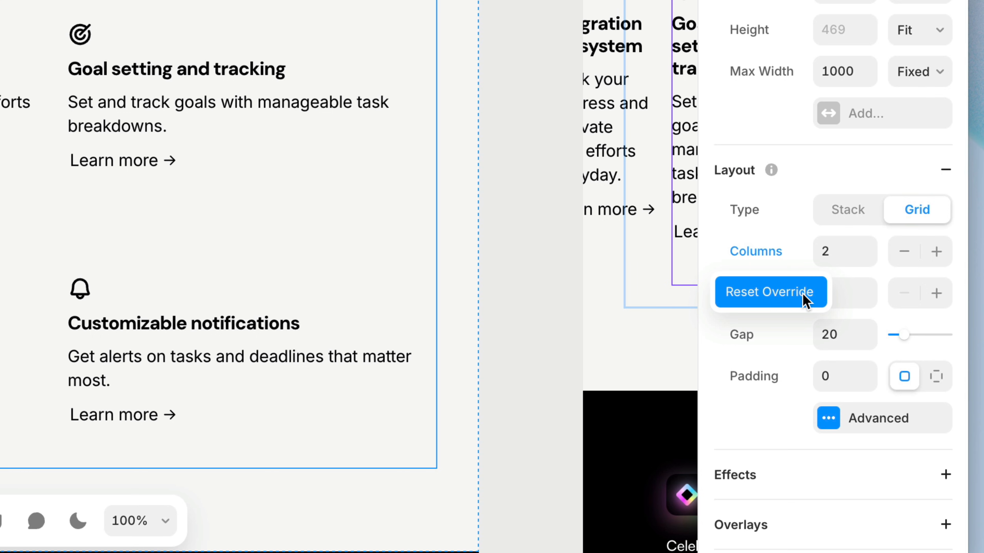
left_click(798, 266)
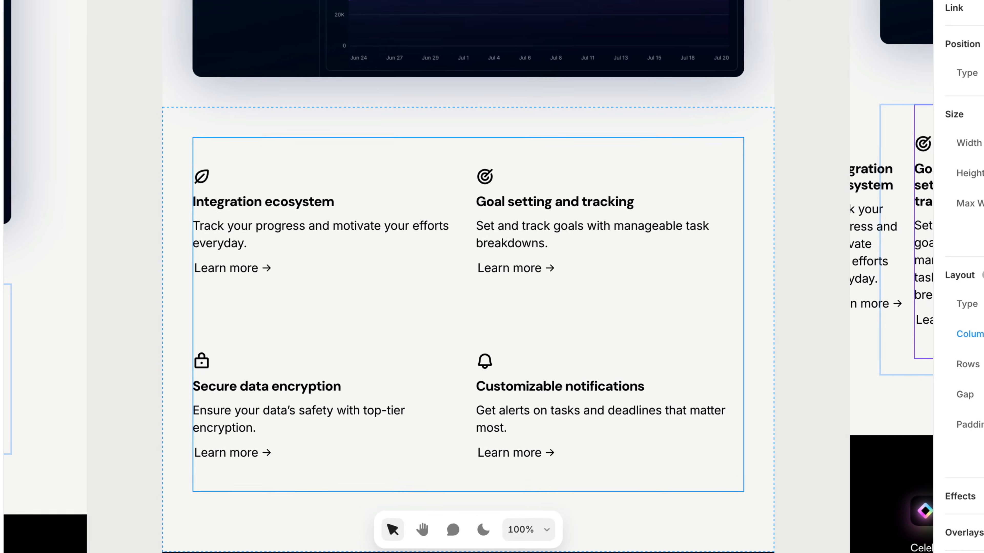
Set the Phone breakpoint's Feature Grid to 1 column.
key("h")
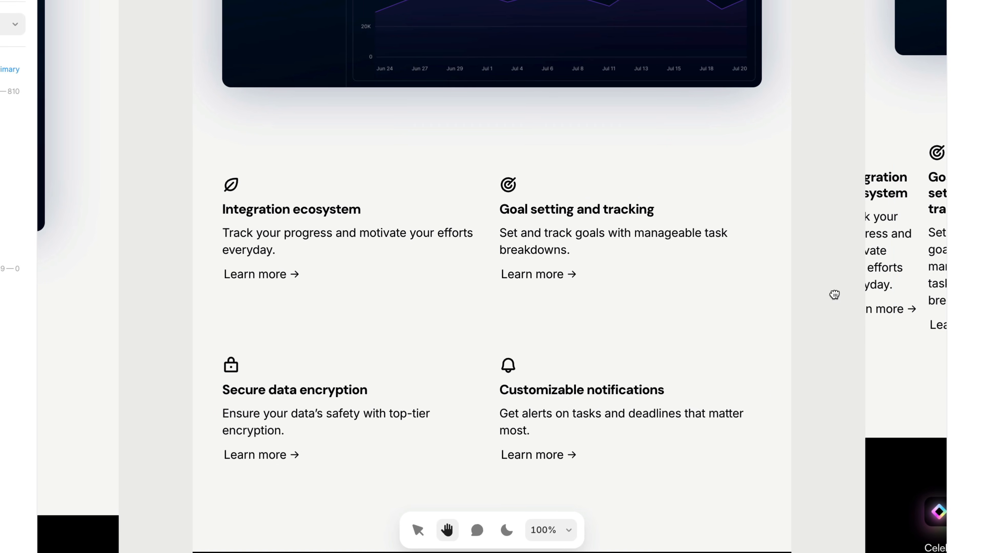
left_click_drag(834, 294, 631, 270)
scroll(630, 270, "down", 3)
key("v")
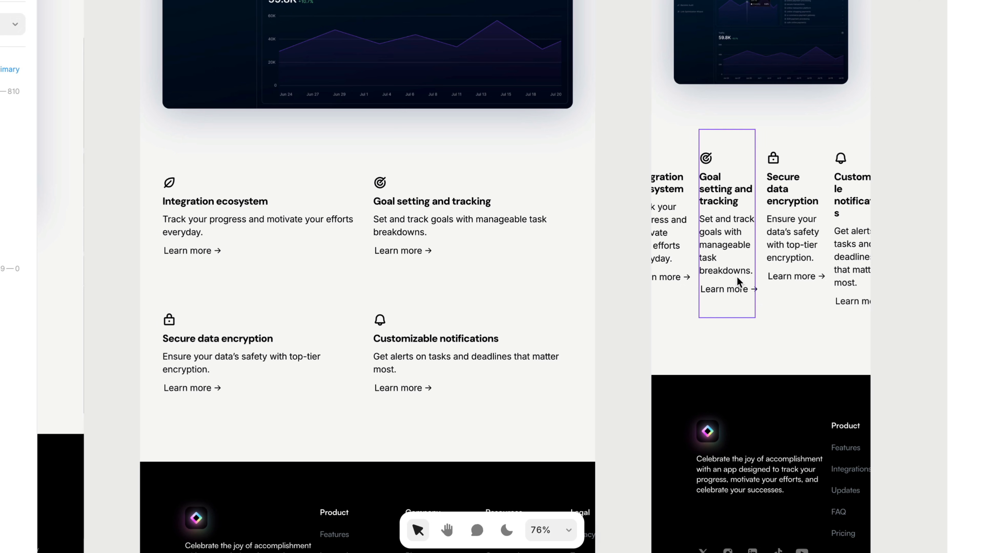
left_click(773, 312)
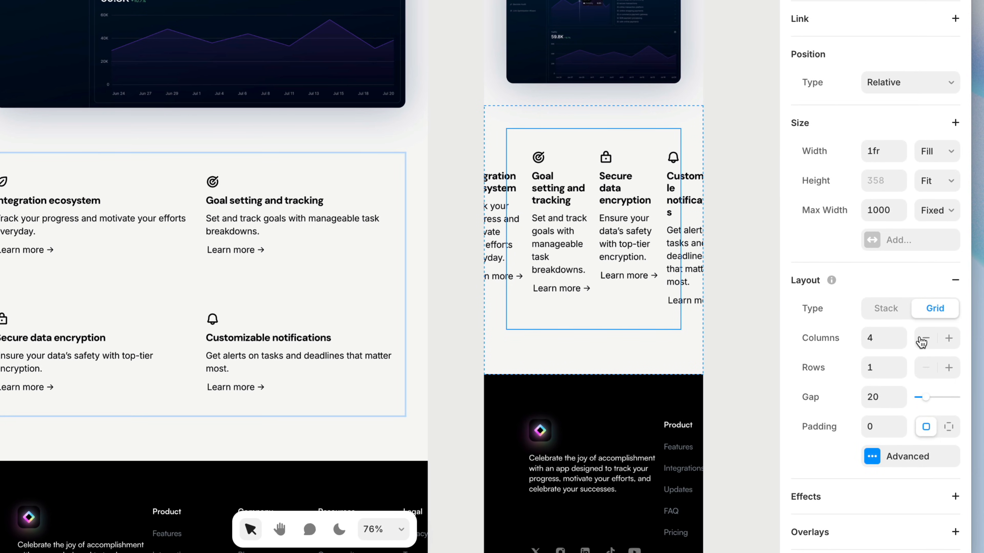
left_click(924, 339)
left_click(924, 339)
left_click(924, 338)
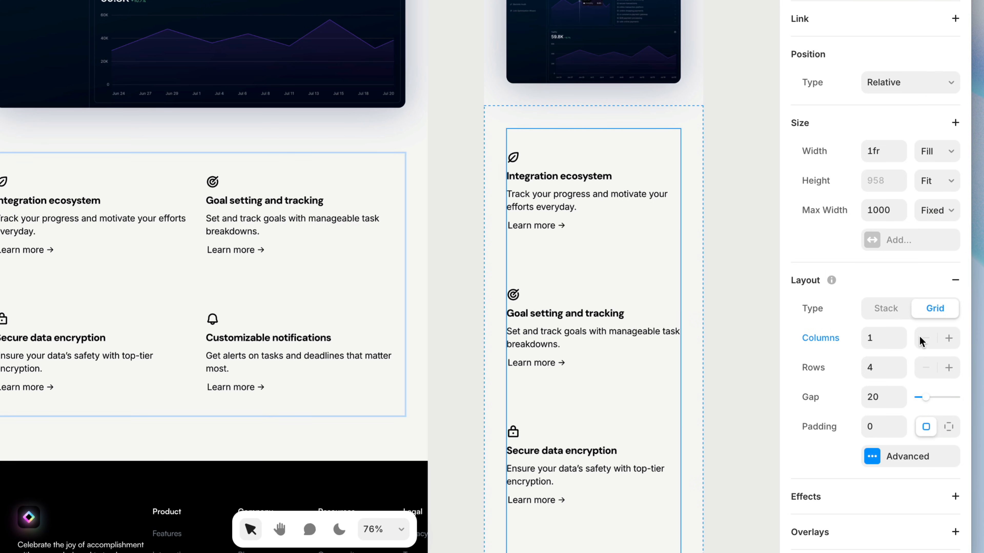
Change the Phone breakpoint's Feature Grid layout to a vertical Stack.
left_click(896, 314)
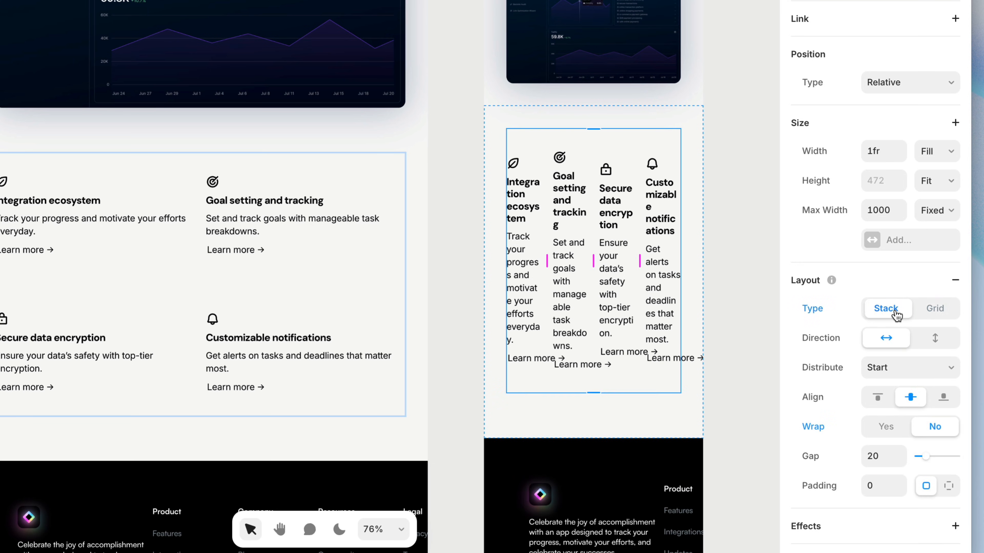
left_click(937, 339)
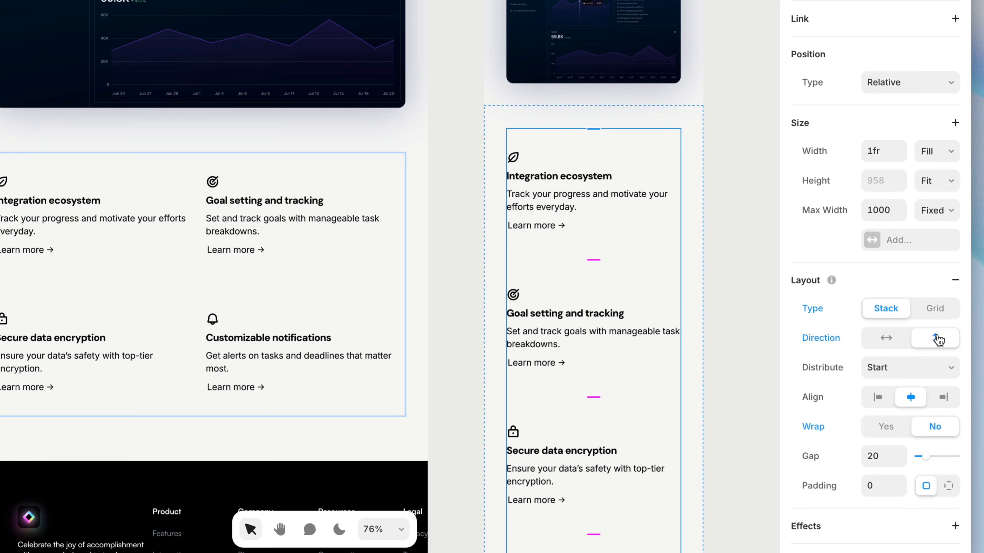
left_click(719, 293)
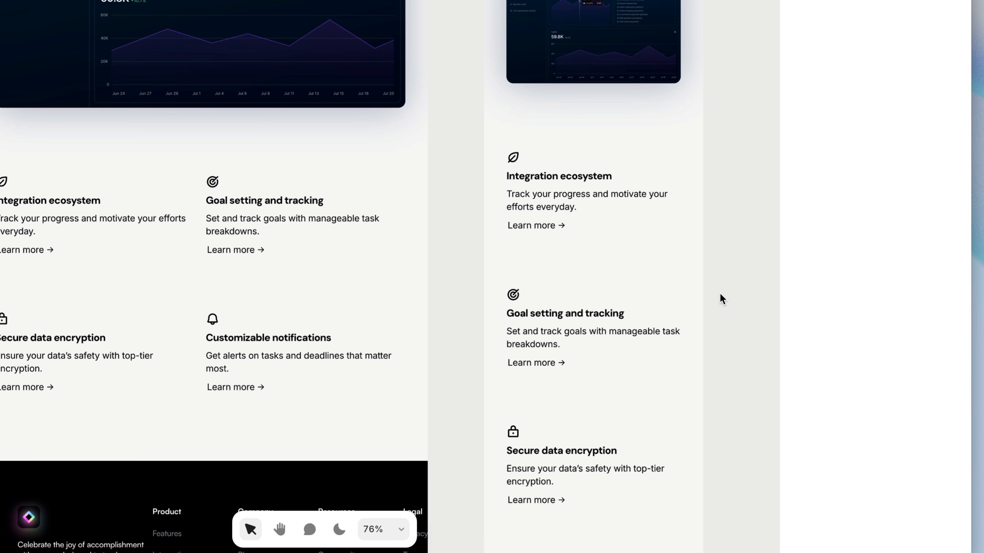
Set the right and left padding of the Phone breakpoint's hero section to 0.
scroll(720, 293, "up", 10)
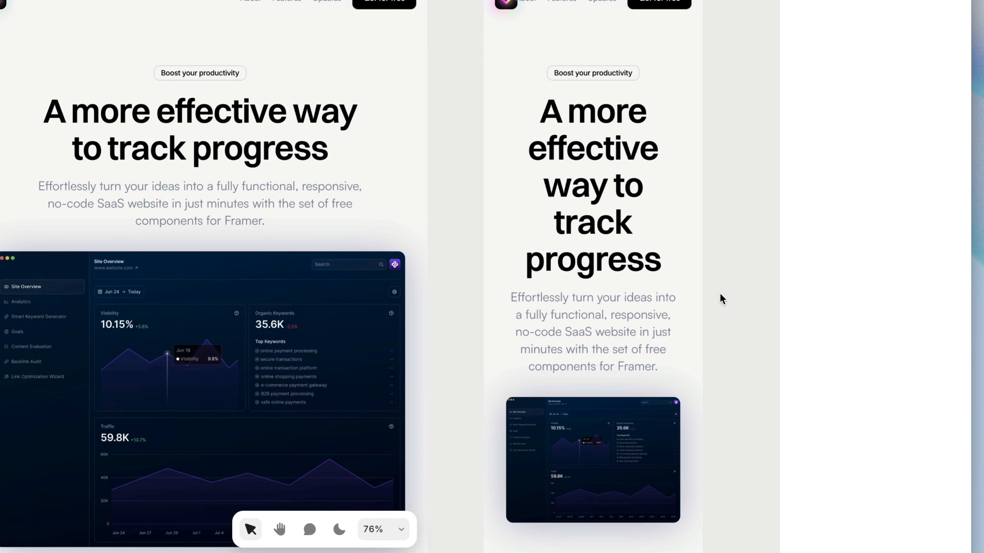
scroll(720, 293, "down", 3)
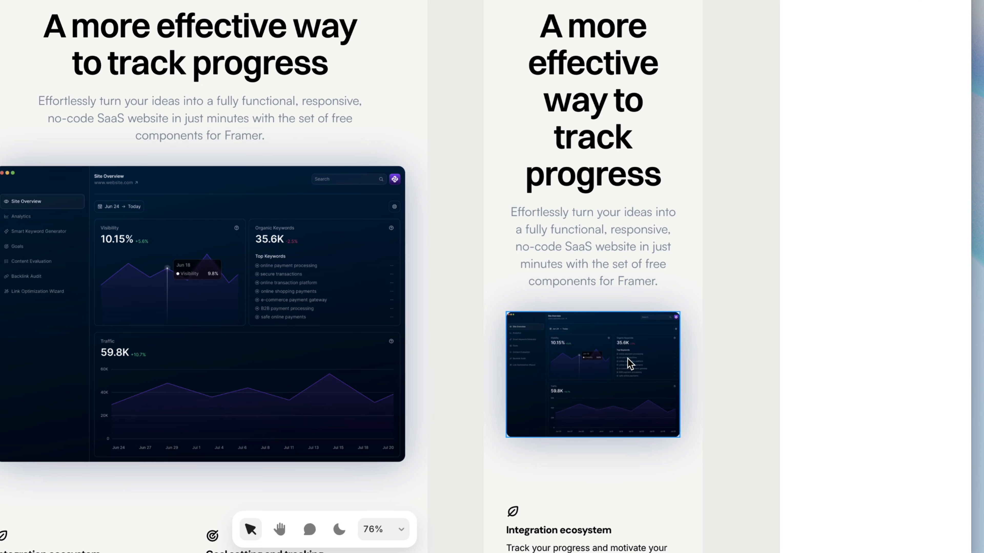
left_click(686, 354)
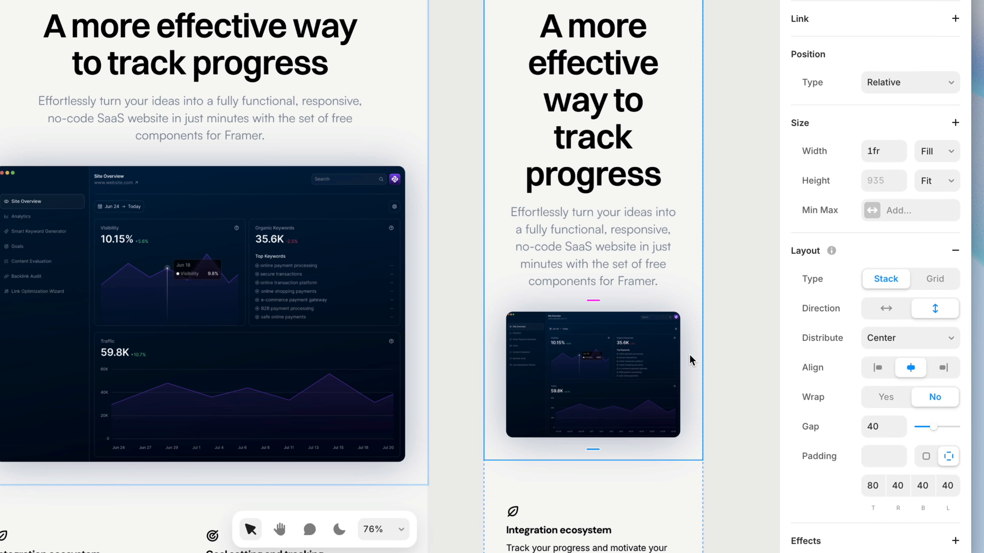
left_click(898, 486)
key("Tab")
key("Tab")
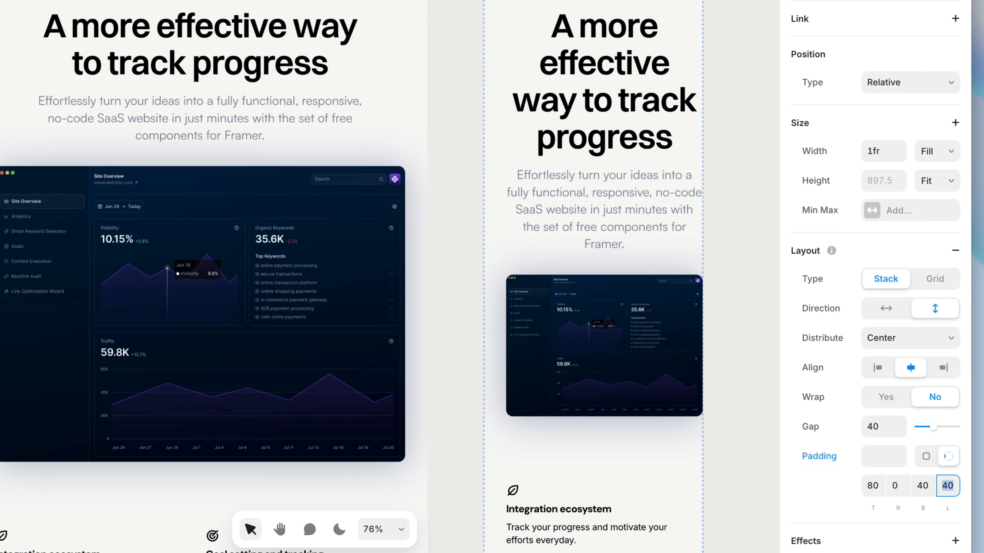
type("0")
key("Return")
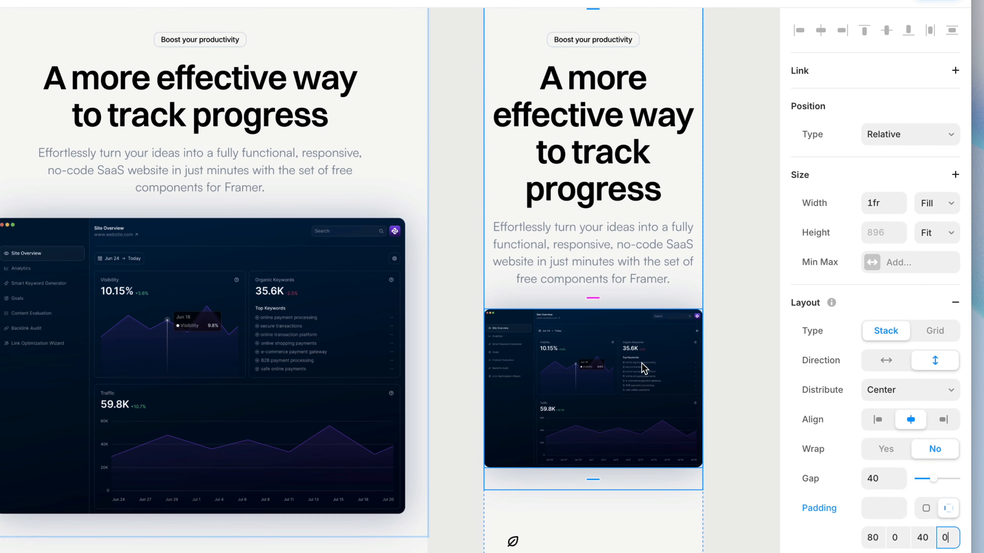
Give the Phone breakpoint's hero Text Lockup individual padding of 40 on the right and left sides.
left_click(684, 189)
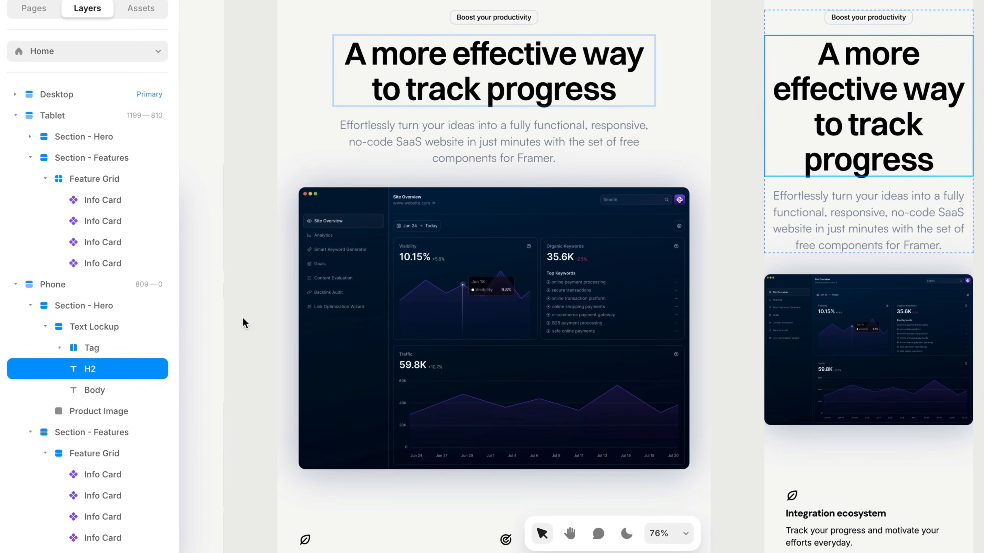
left_click(114, 327)
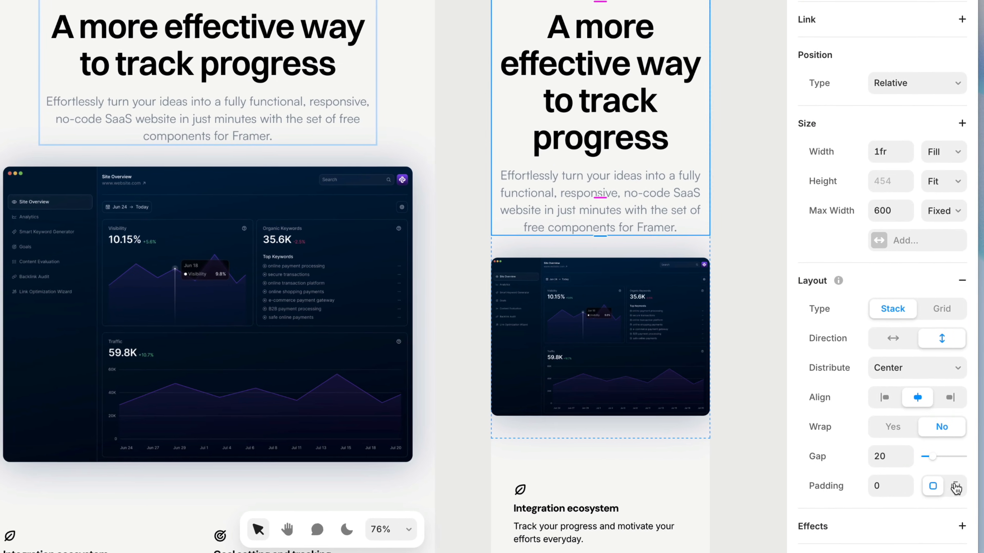
left_click(949, 488)
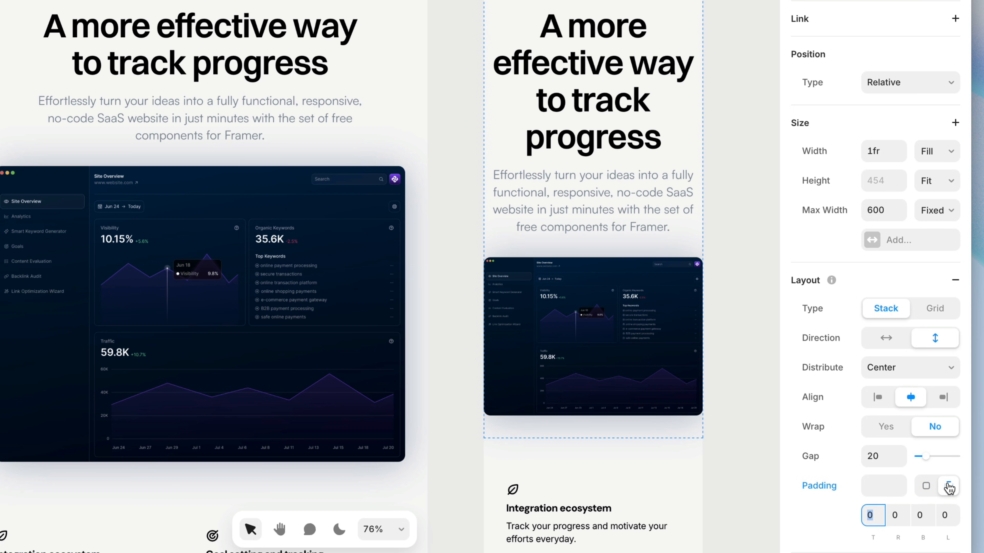
left_click(897, 515)
key("BackSpace")
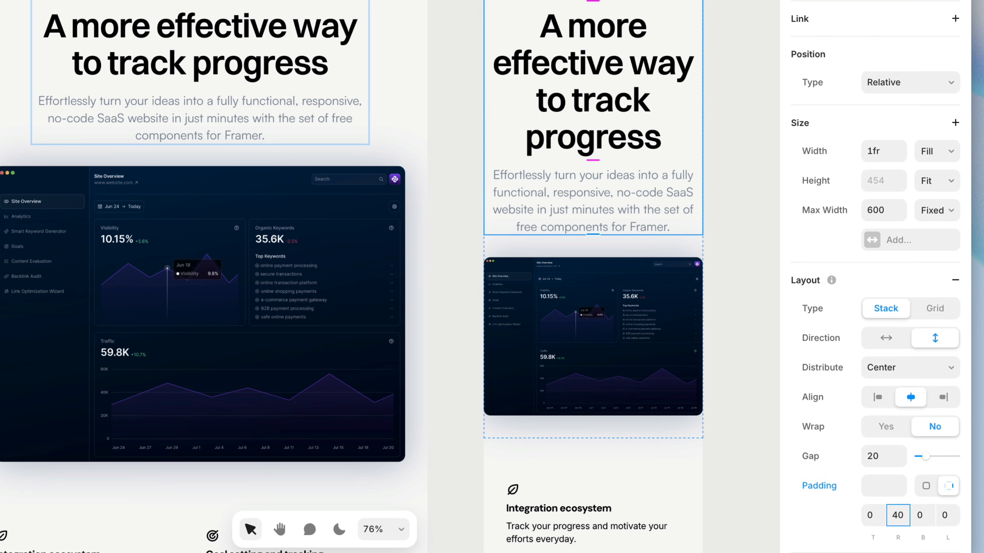
key("Tab")
key("Tab")
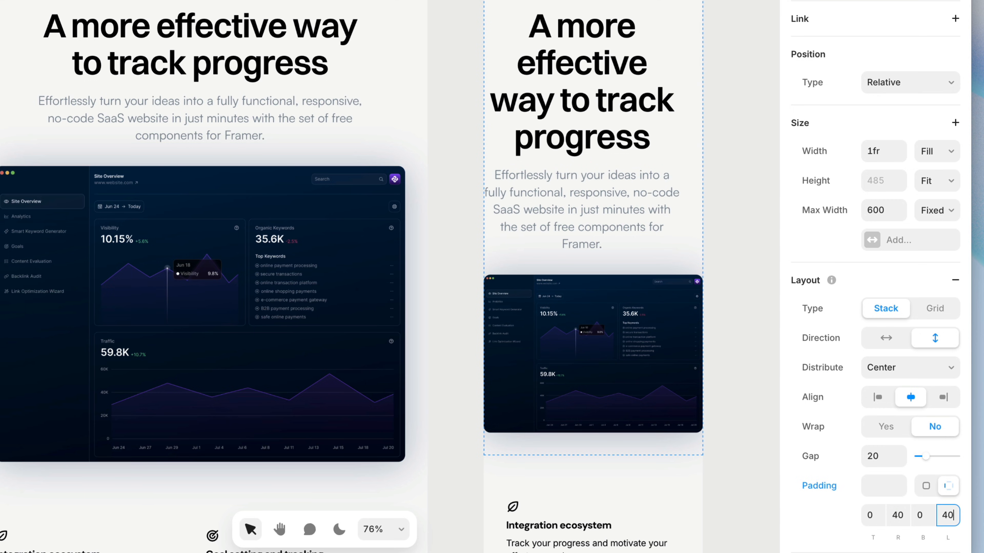
key("Return")
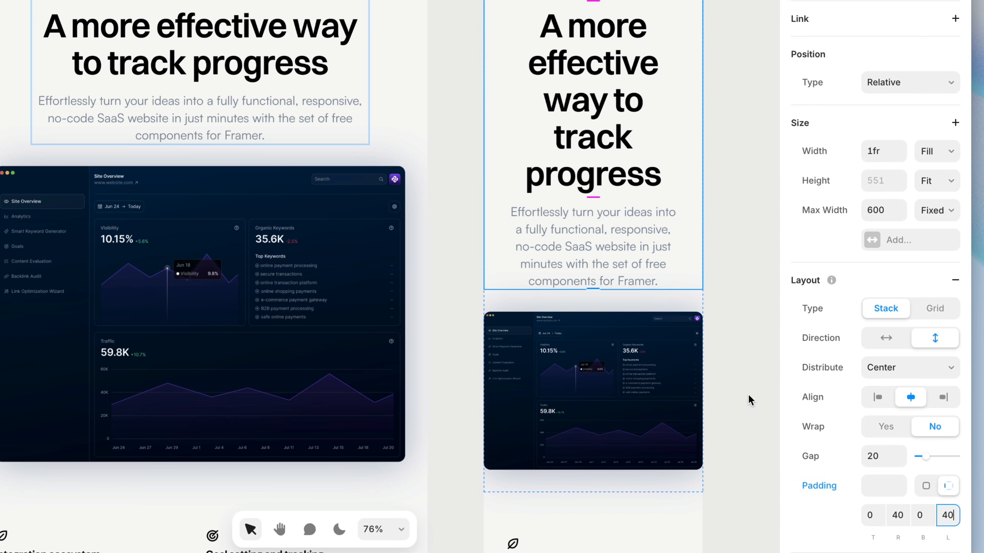
Set the corner radius of the product image on the Phone breakpoint to 0.
left_click(675, 377)
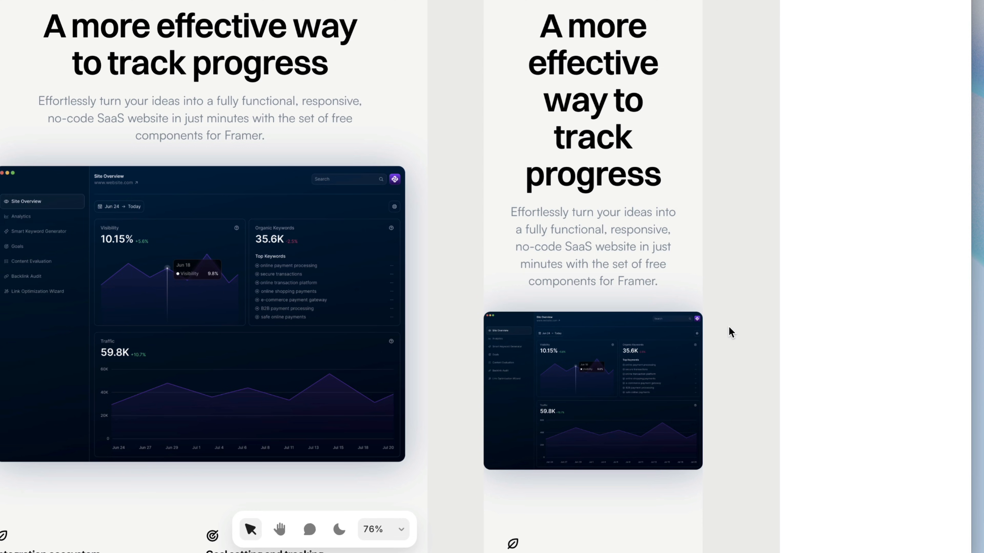
left_click(674, 341)
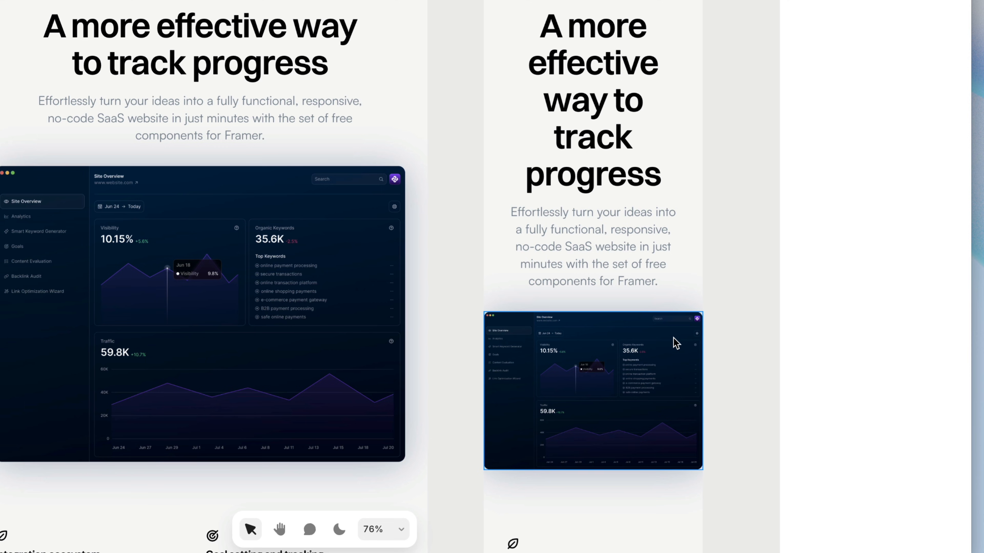
scroll(840, 358, "down", 10)
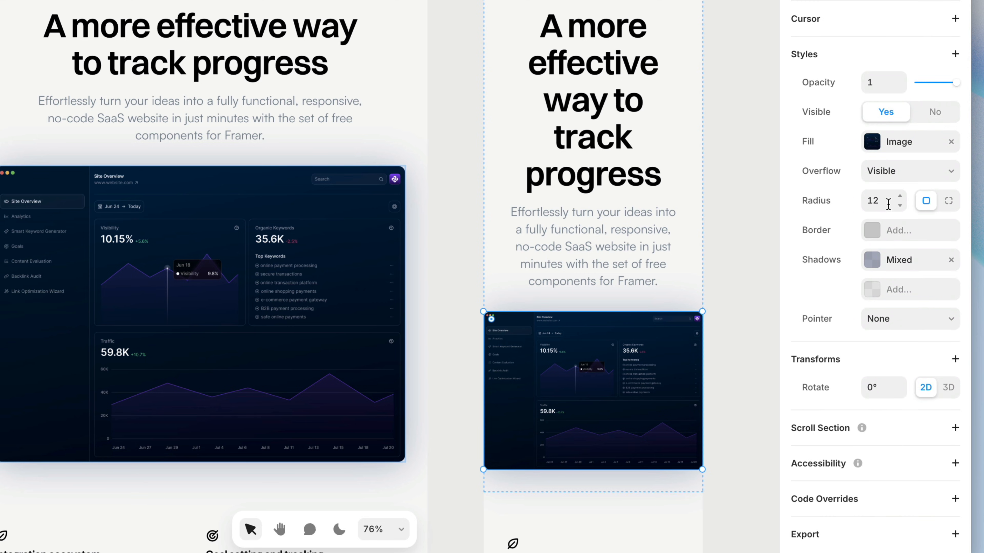
left_click(890, 201)
type("0")
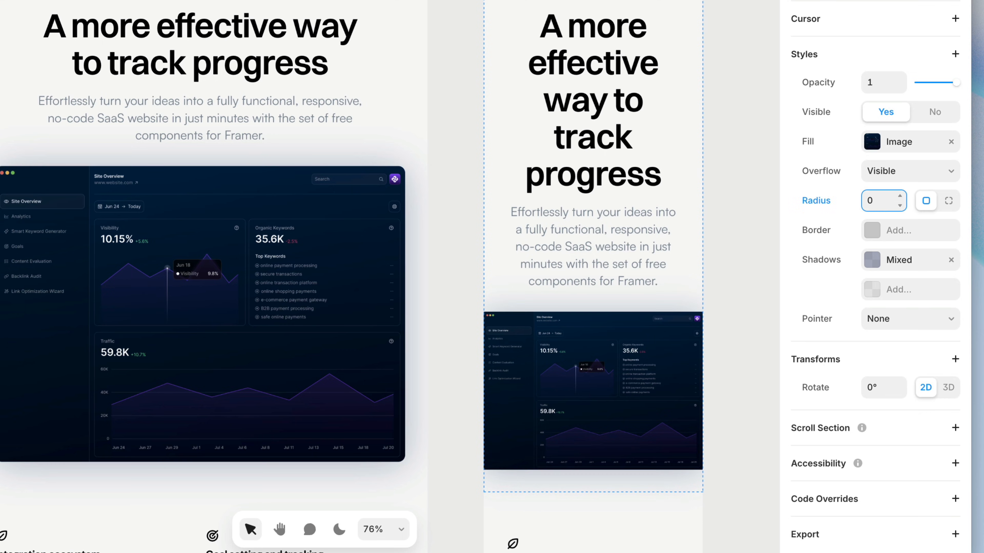
left_click(727, 329)
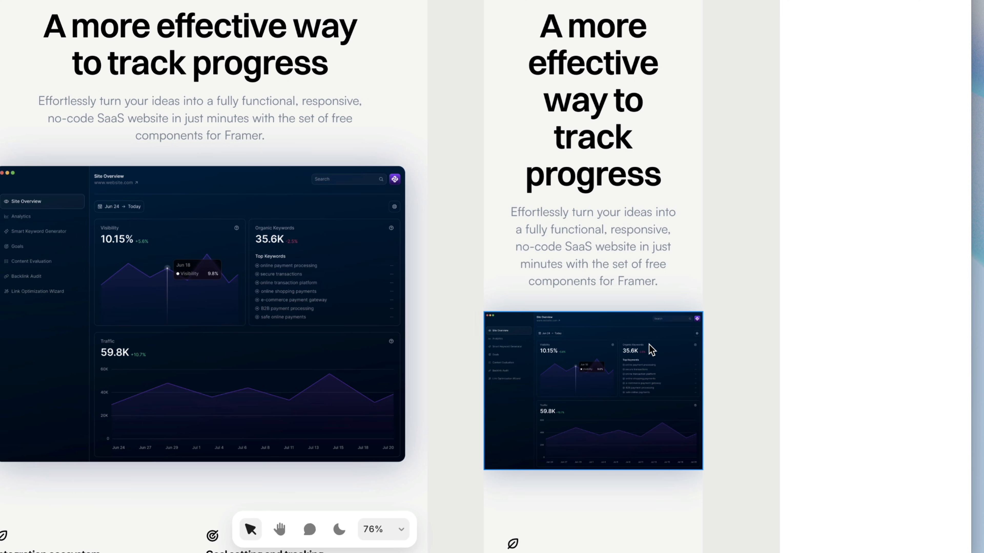
View the primary and override commands available for the Phone breakpoint's product image, leaving them unapplied.
left_click(652, 350)
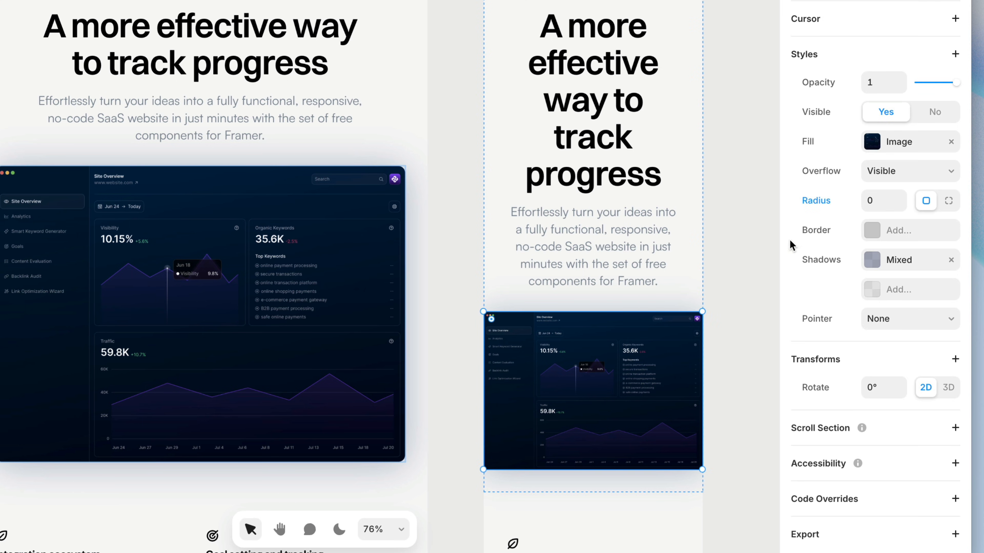
right_click(657, 351)
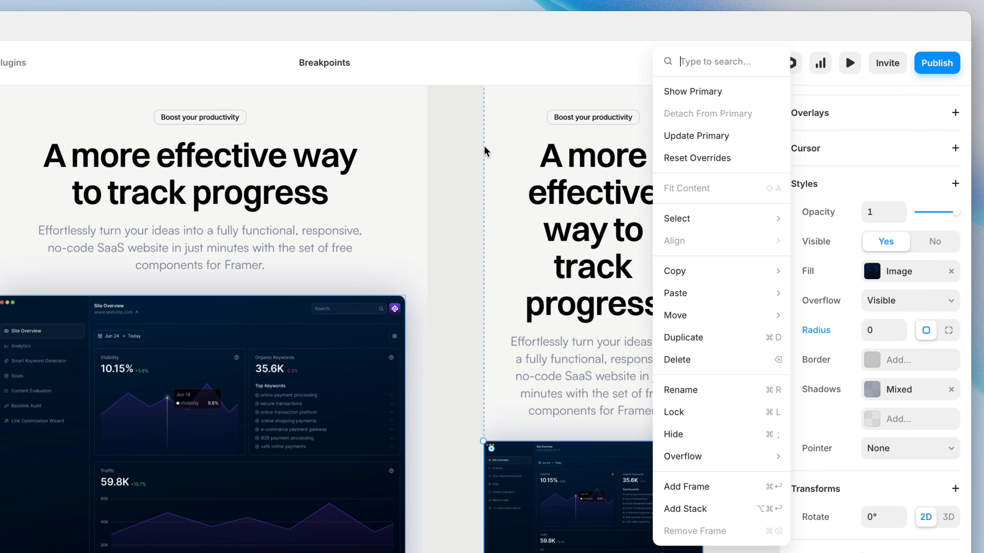
left_click(487, 154)
Set the corner radius of the "Boost your productivity" tag on the Phone breakpoint to 30.
scroll(641, 94, "up", 5)
scroll(641, 94, "up", 3)
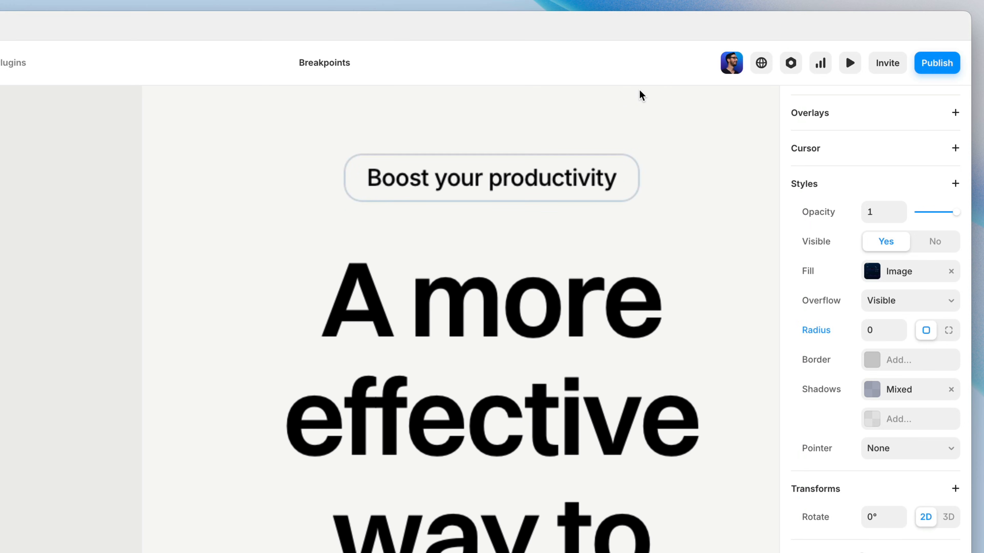
left_click(635, 179)
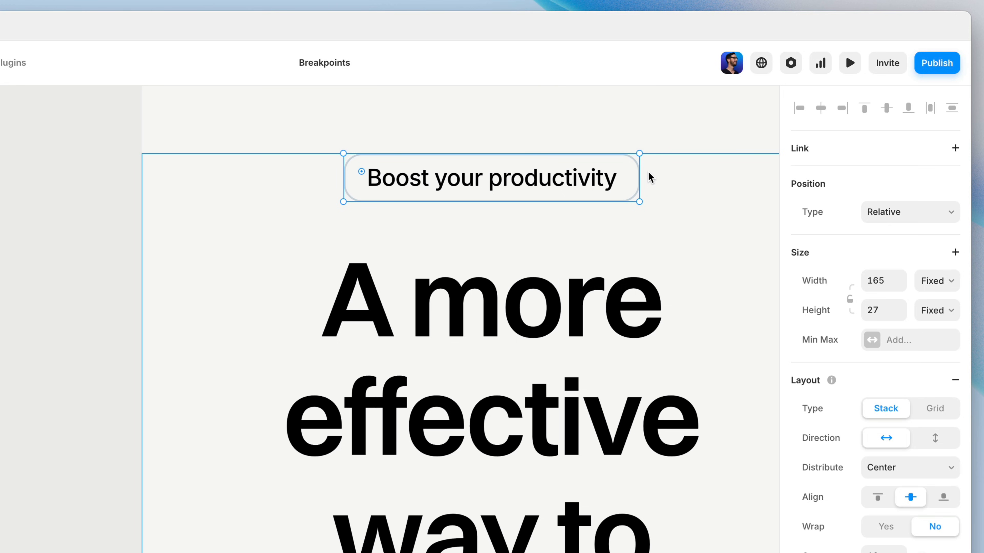
scroll(818, 466, "down", 10)
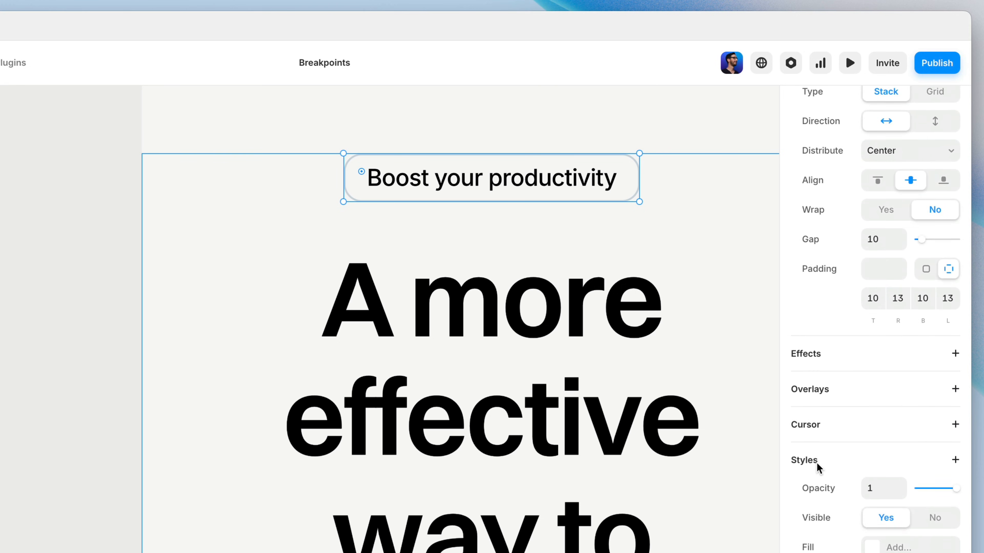
left_click(885, 435)
type("20")
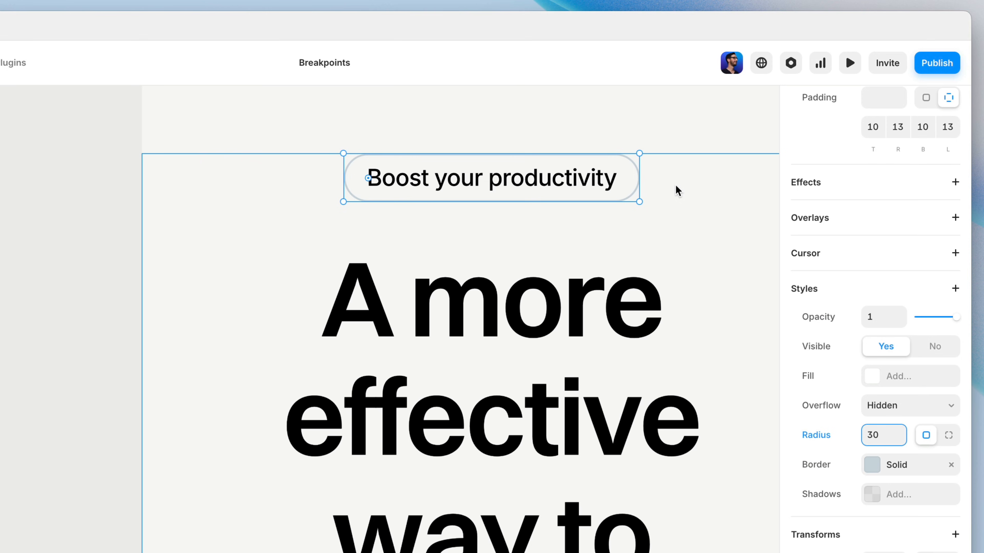
Update the primary with the Phone breakpoint tag's radius override, and check the tag on the other breakpoints.
right_click(634, 184)
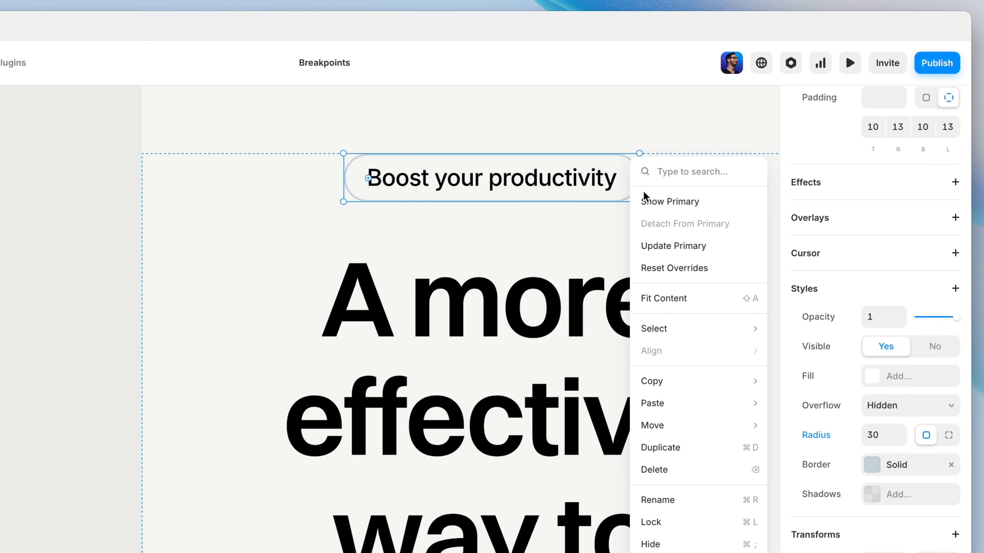
left_click(688, 246)
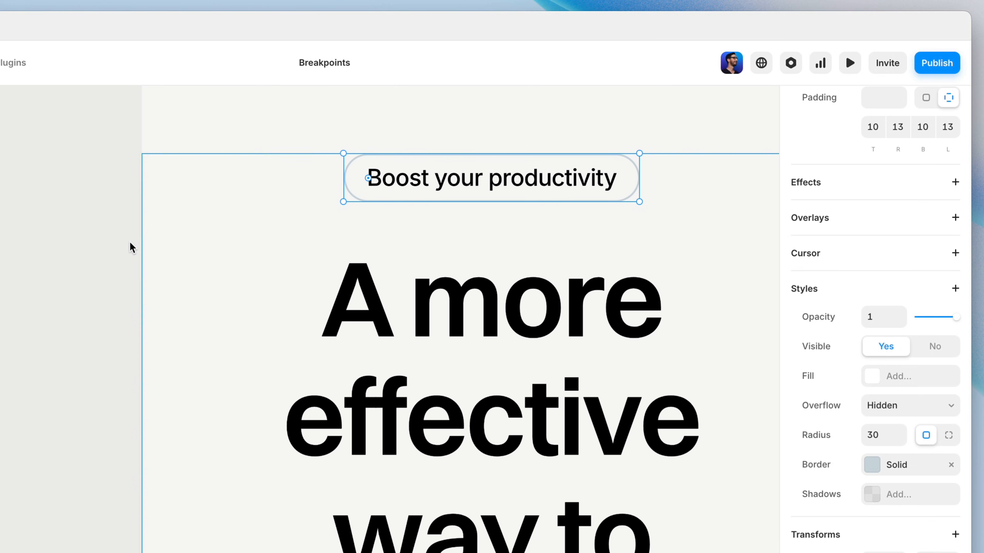
left_click(93, 257)
left_click_drag(47, 248, 438, 322)
left_click_drag(1, 255, 607, 319)
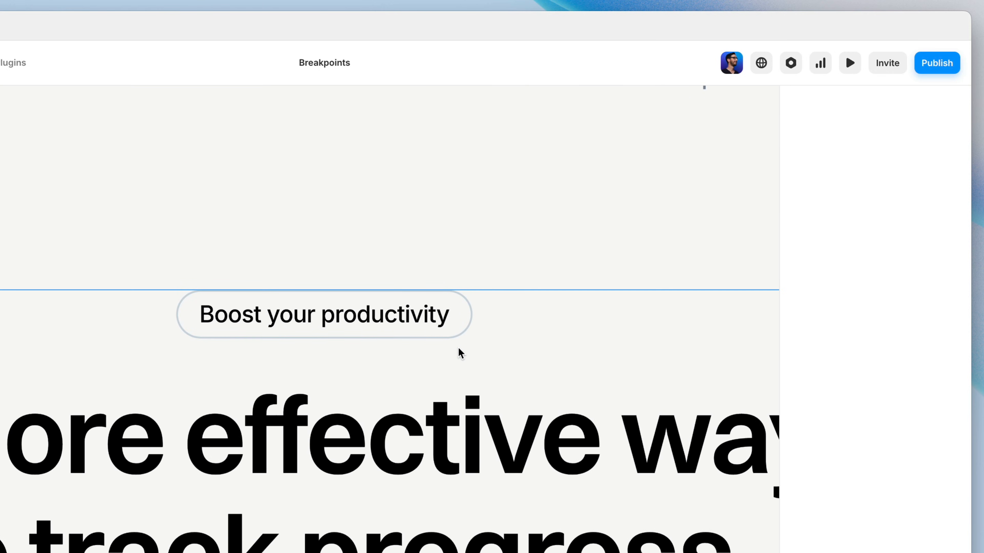
left_click_drag(0, 209, 849, 352)
left_click_drag(231, 312, 845, 258)
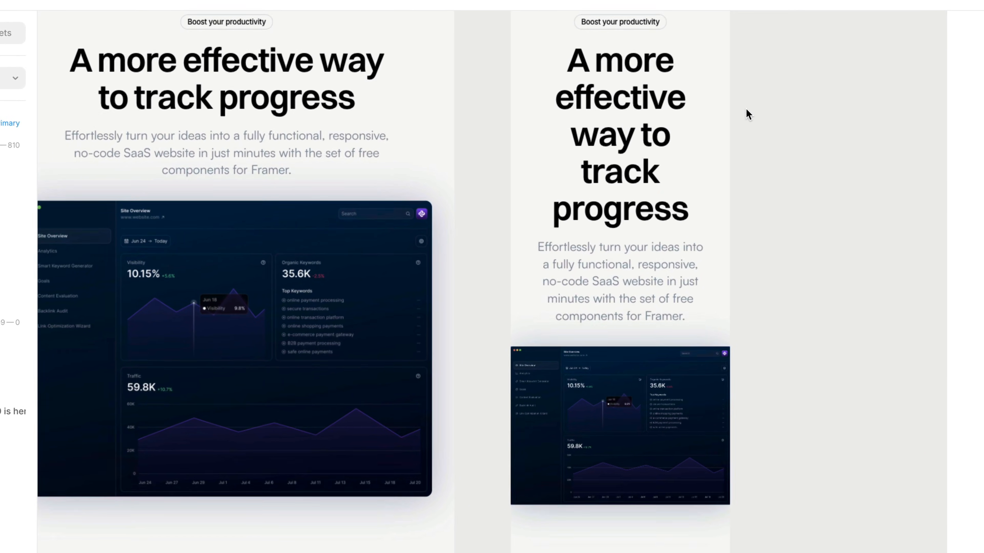
Move the product image above the hero text on the Phone breakpoint, and reset the hero section's order override.
scroll(746, 108, "up", 2)
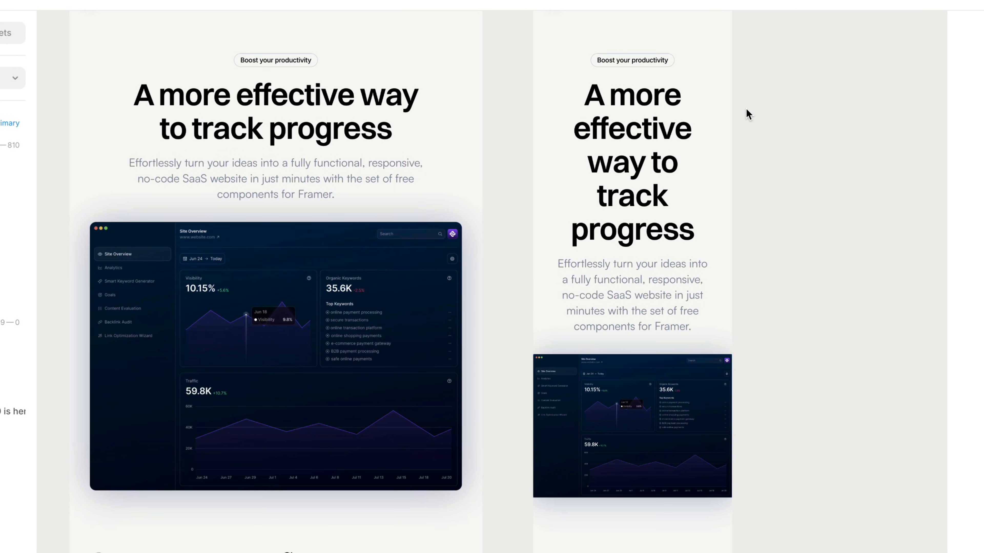
left_click_drag(644, 407, 650, 124)
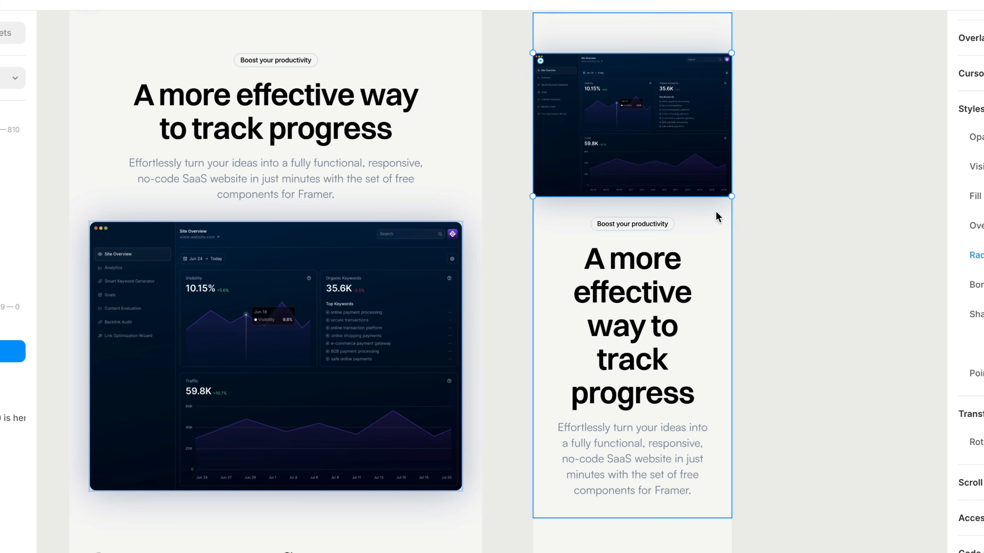
left_click(716, 213)
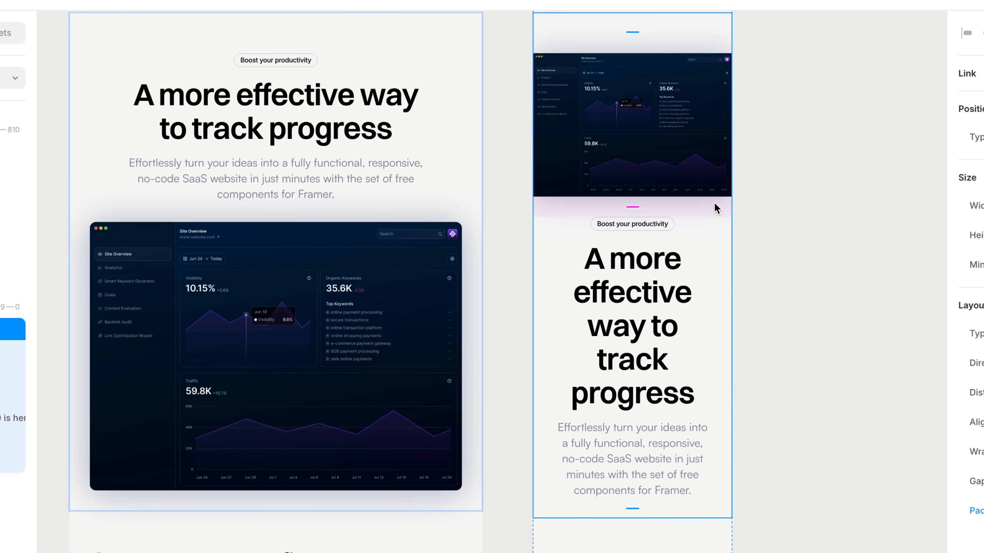
right_click(701, 144)
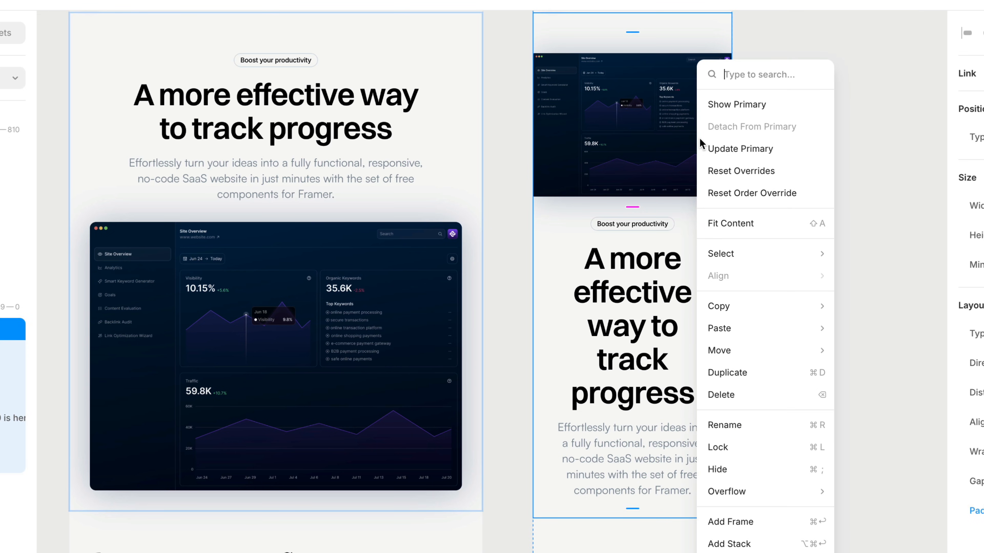
left_click(816, 199)
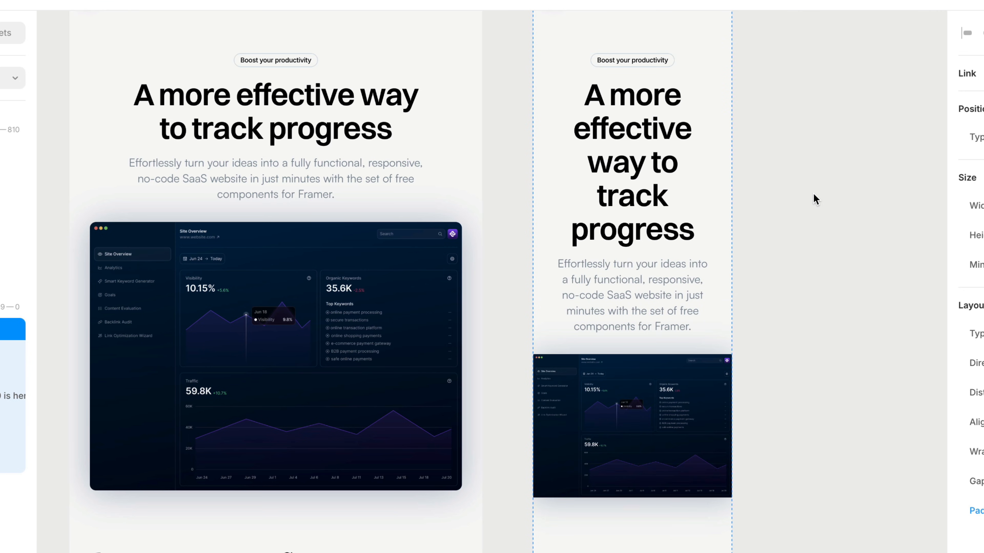
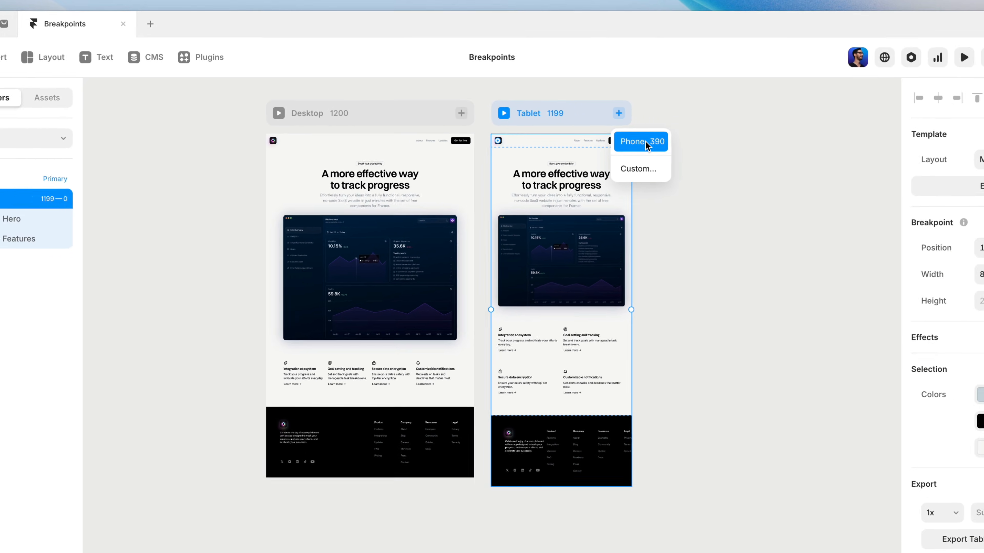
Add a 390-wide Phone breakpoint from the Tablet breakpoint and examine the column layout of its feature grid.
left_click(712, 152)
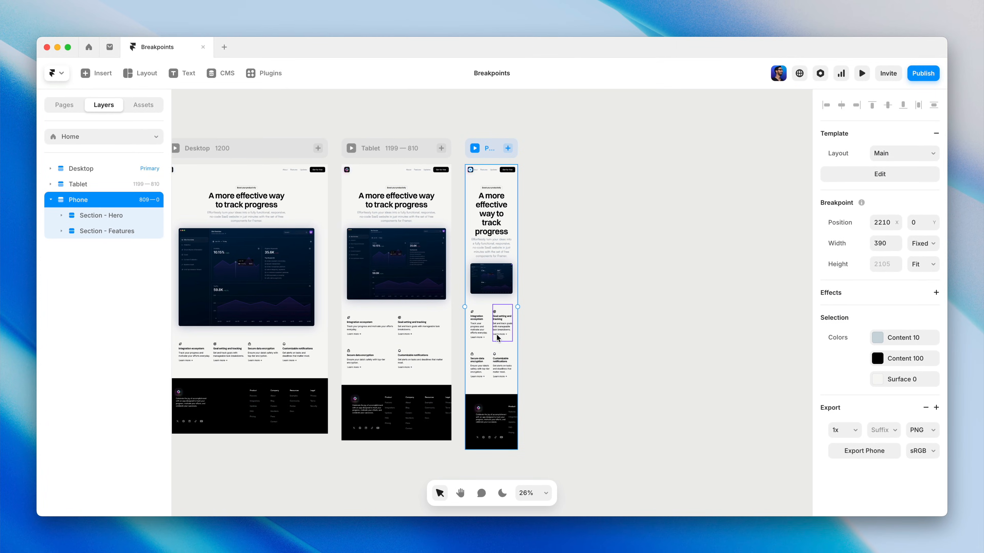
double_click(490, 345)
key("shift+2")
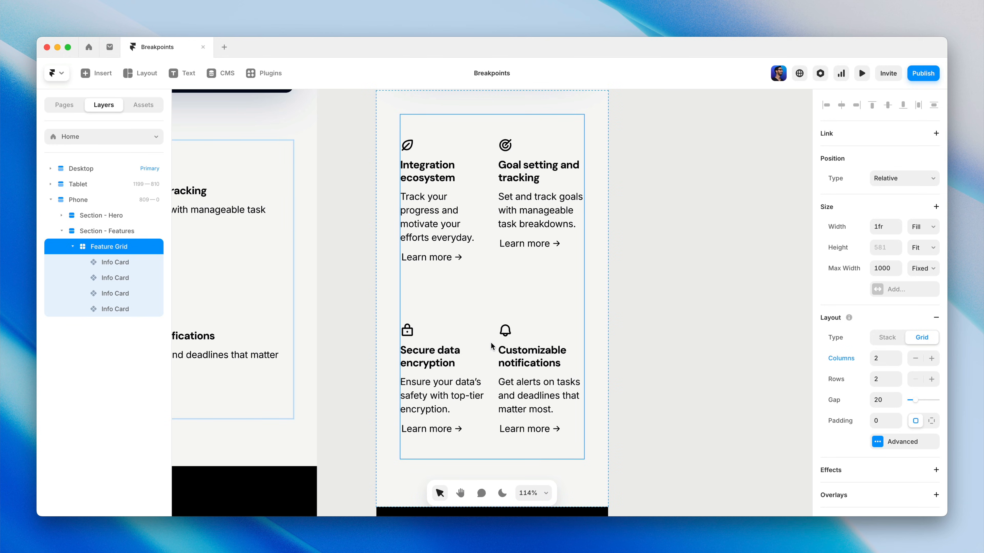
Replace the Phone breakpoint with one created from the Desktop breakpoint.
key("shift+1")
left_click(663, 99)
key("Delete")
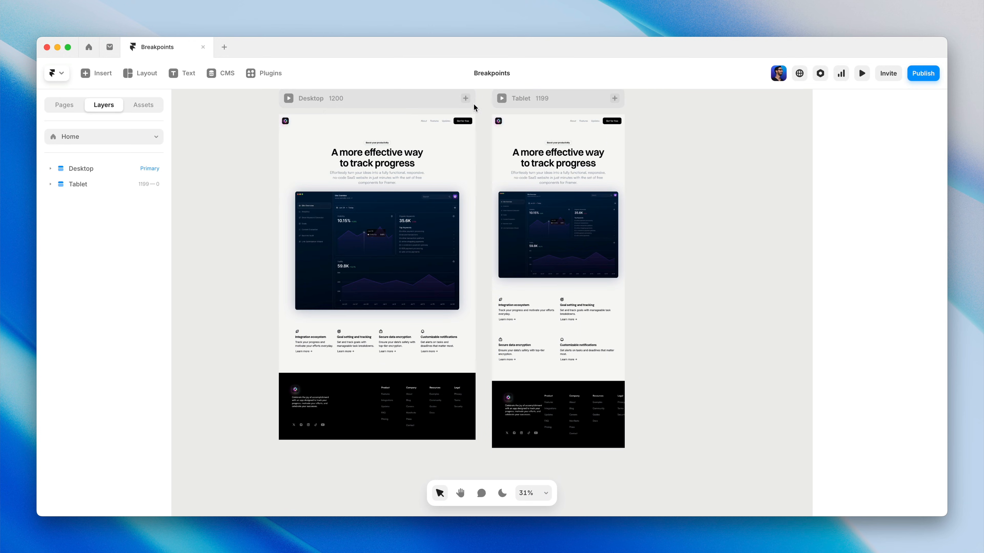
left_click(465, 99)
left_click(485, 120)
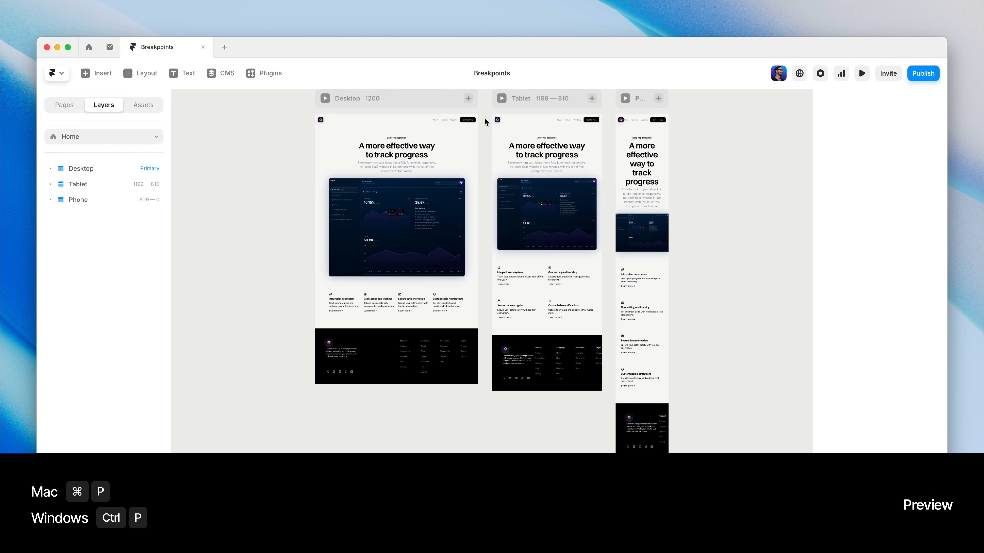
Preview the page, look through it down to the feature section, and resize the preview canvas.
key("super+p")
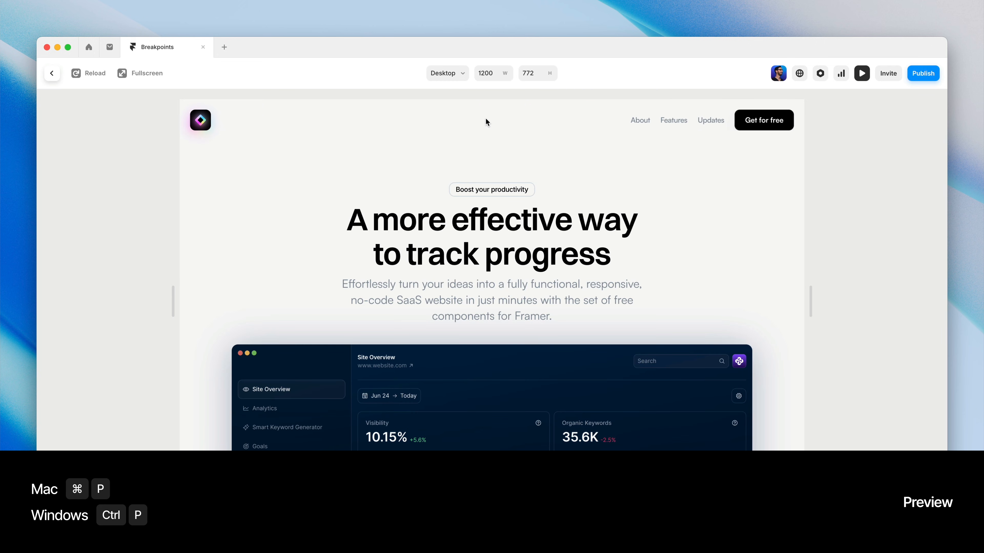
scroll(779, 280, "down", 10)
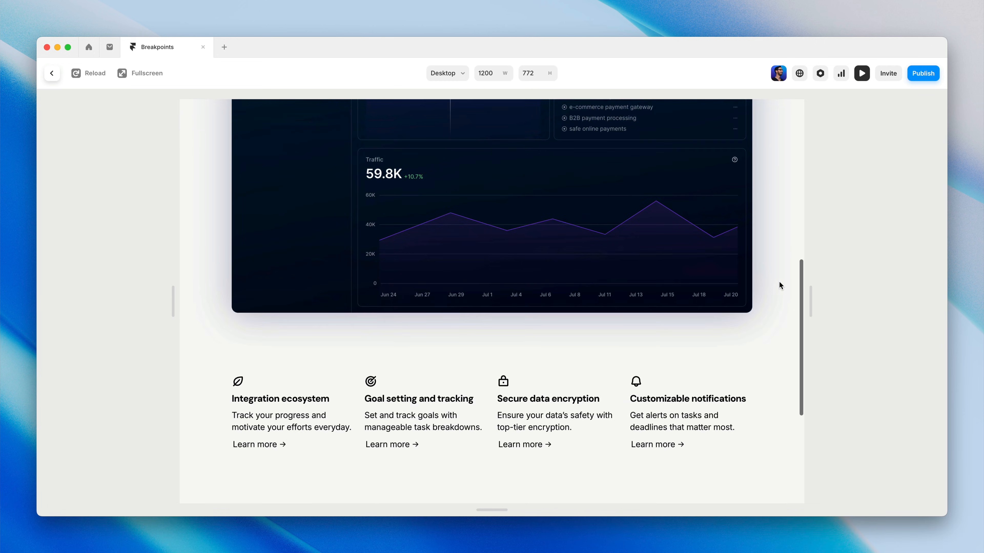
left_click_drag(810, 298, 901, 304)
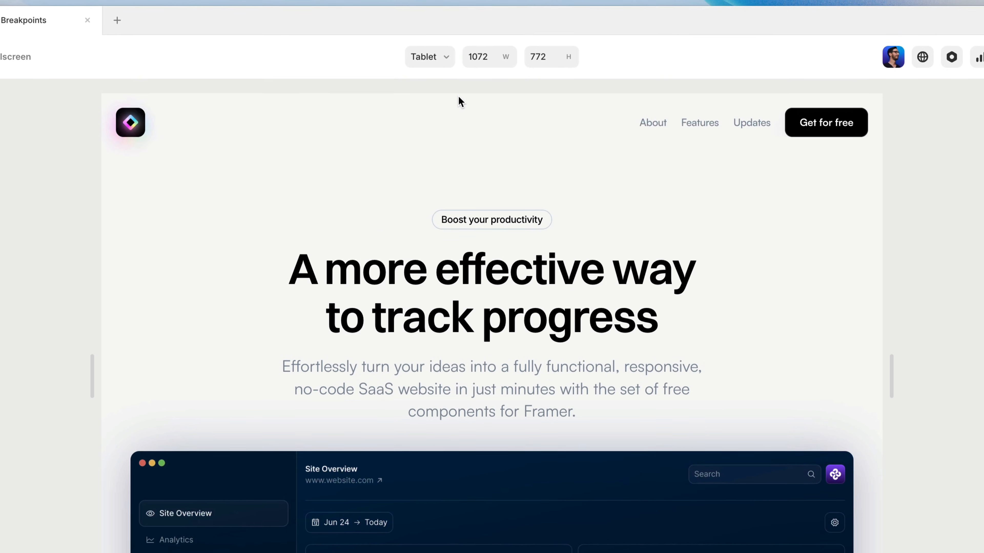
Switch the preview to the Desktop breakpoint and view the commands for stepping to the next or previous breakpoint.
left_click(446, 56)
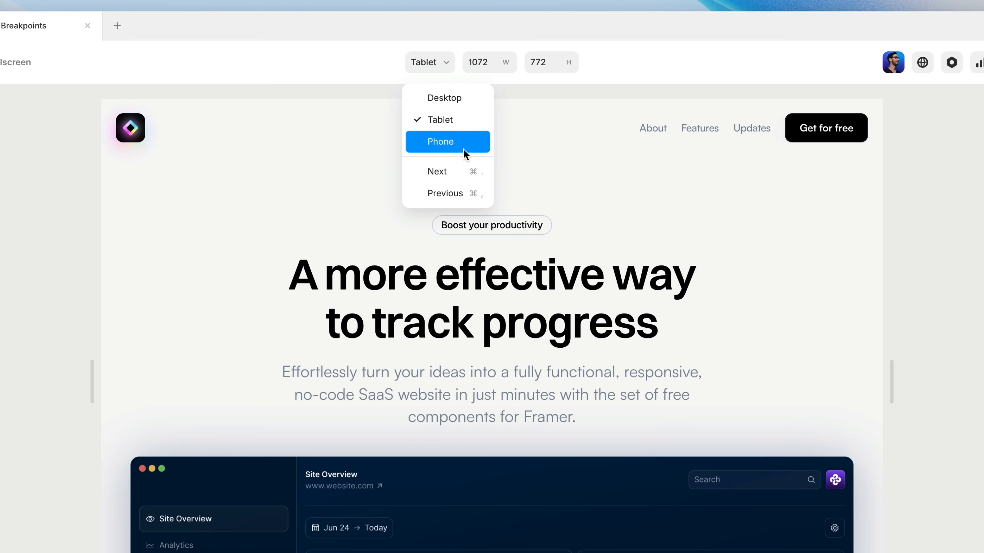
left_click(464, 102)
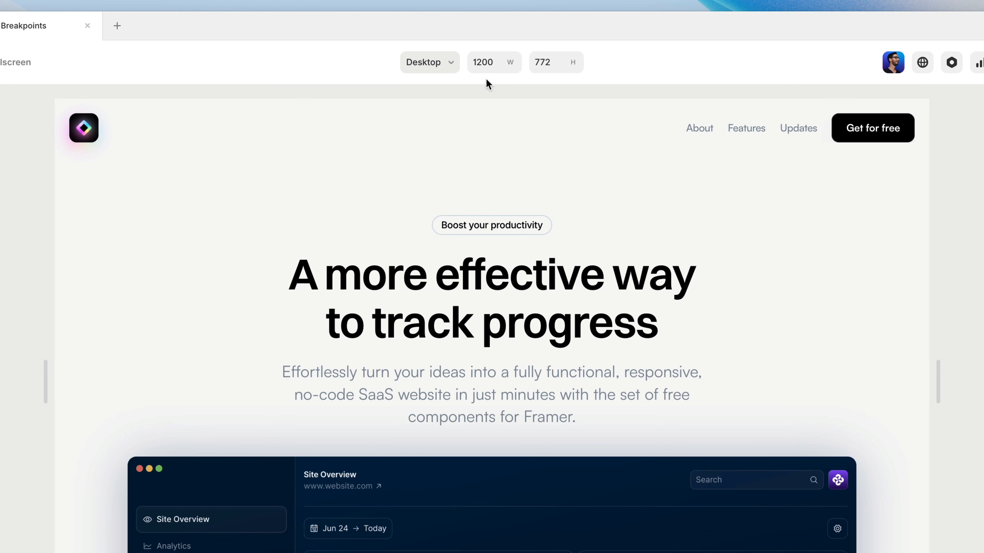
left_click(449, 65)
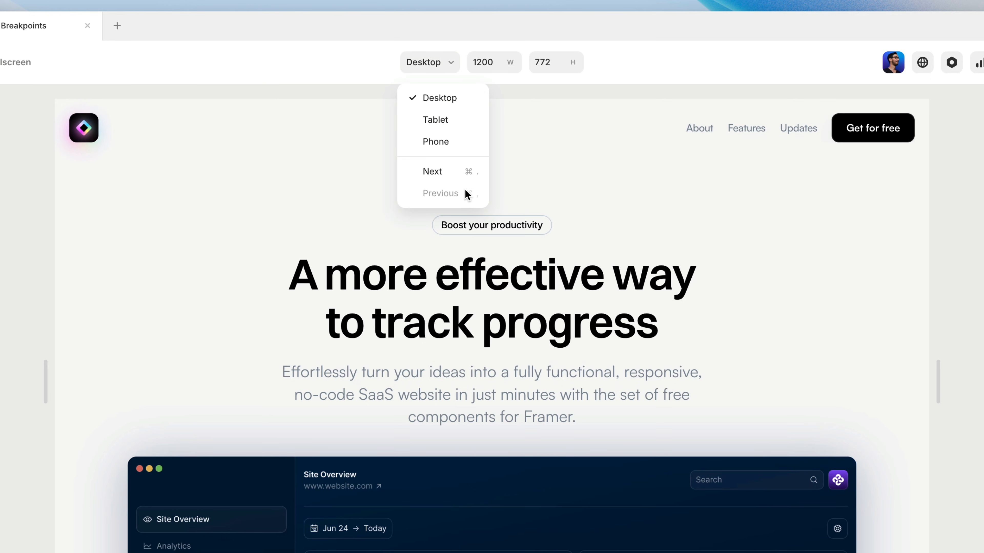
left_click(481, 174)
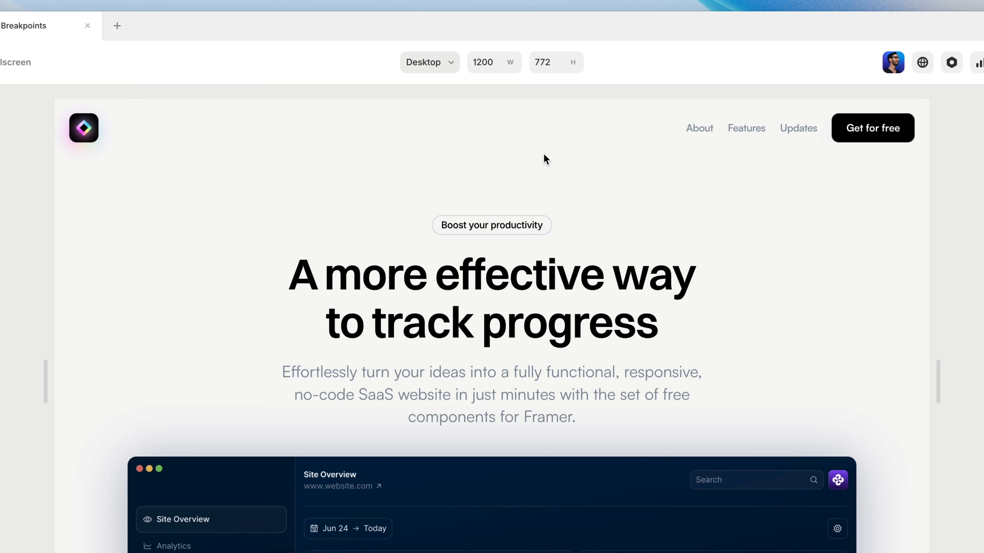
Cycle the preview back and forth through the Desktop, Tablet and Phone breakpoints, ending on Desktop.
key("ctrl+period")
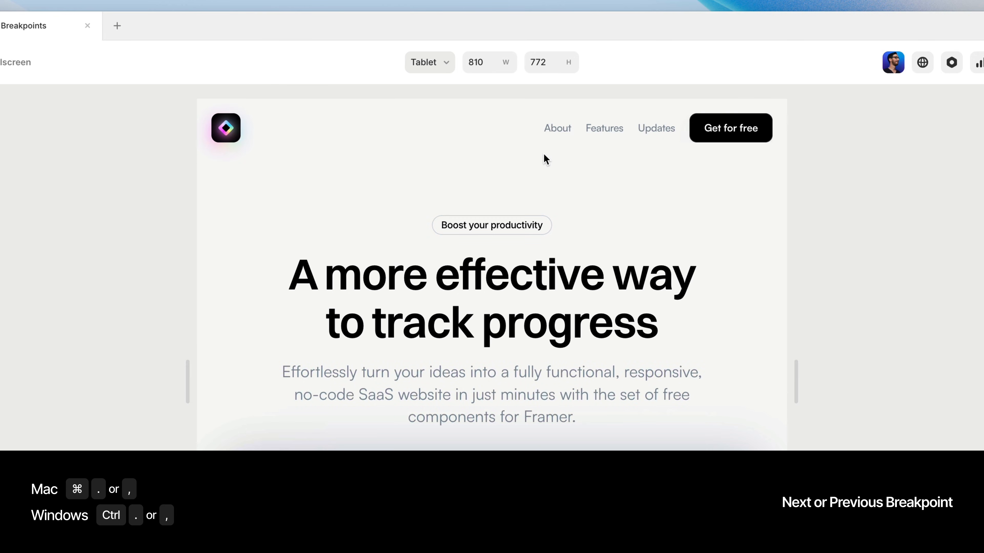
key("ctrl+period")
key("ctrl+comma")
key("ctrl+comma")
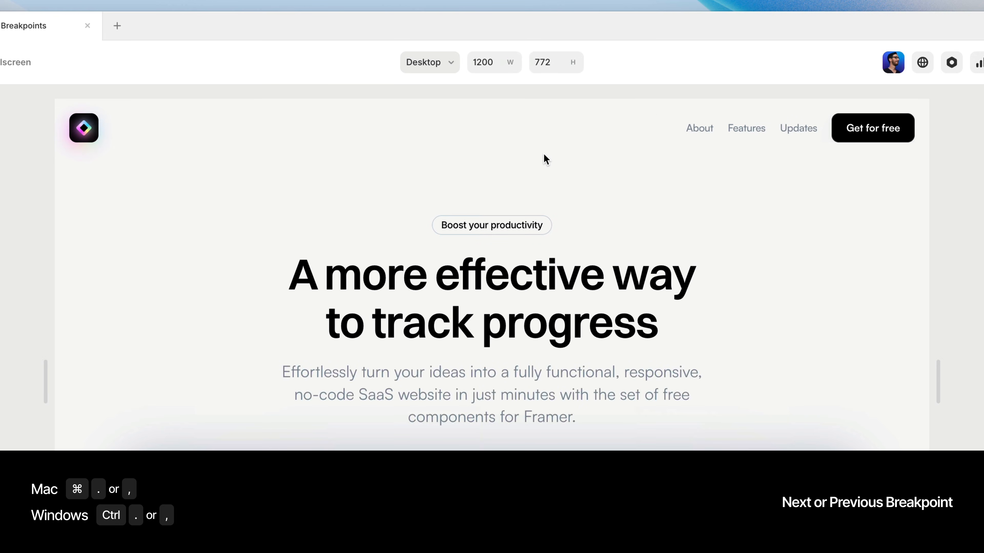
key("ctrl+period")
key("ctrl+period")
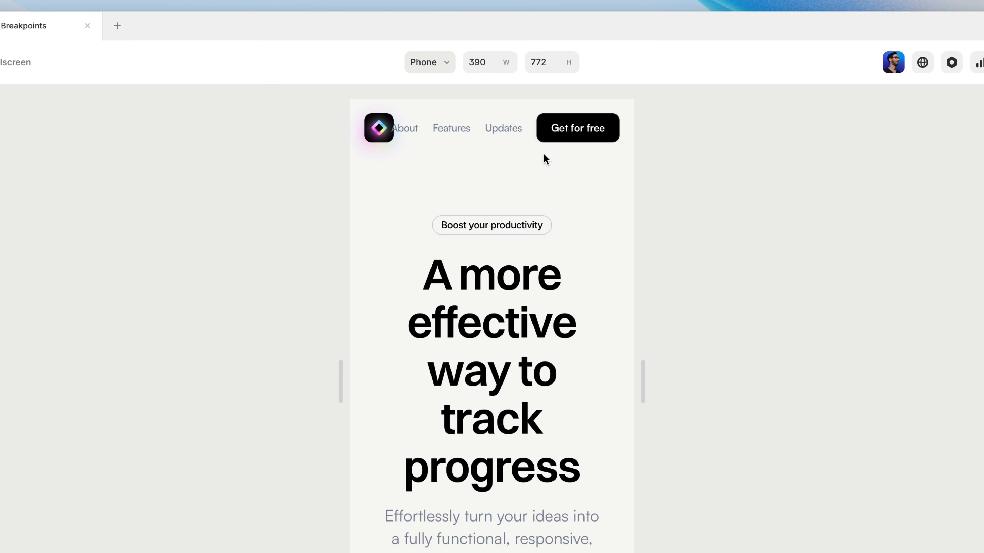
key("ctrl+comma")
key("ctrl+comma")
key("ctrl+period")
key("ctrl+period")
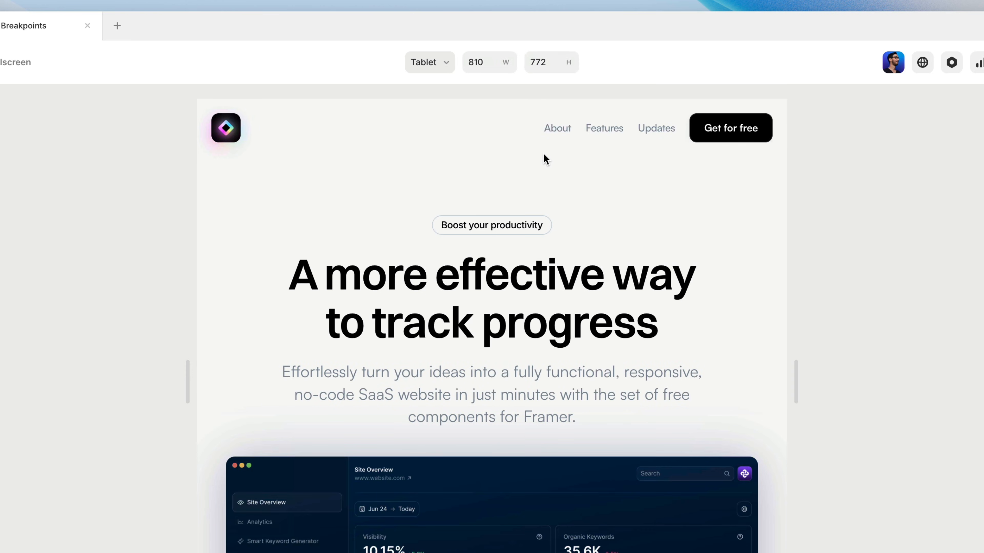
key("ctrl+comma")
key("ctrl+comma")
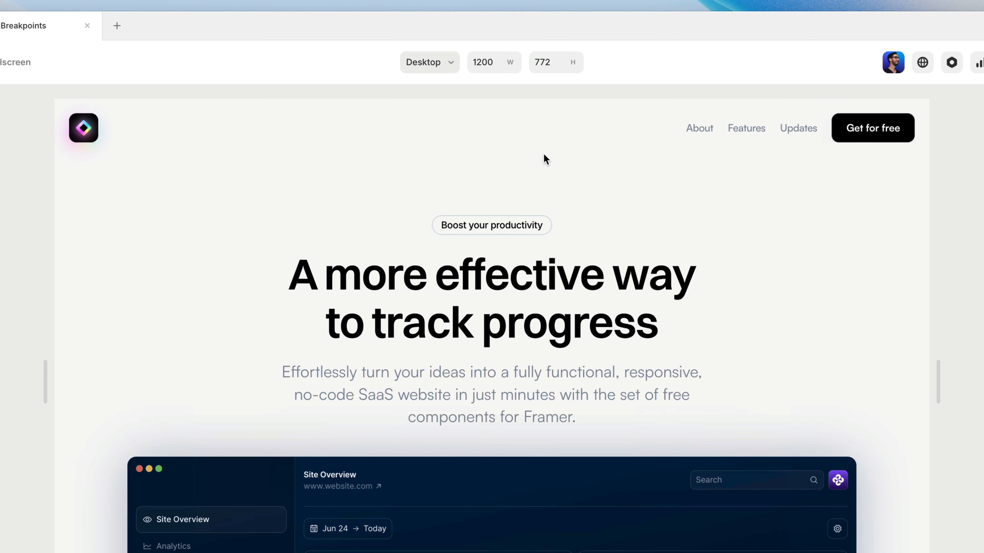
Leave the preview and reopen it directly from the Phone breakpoint.
key("Escape")
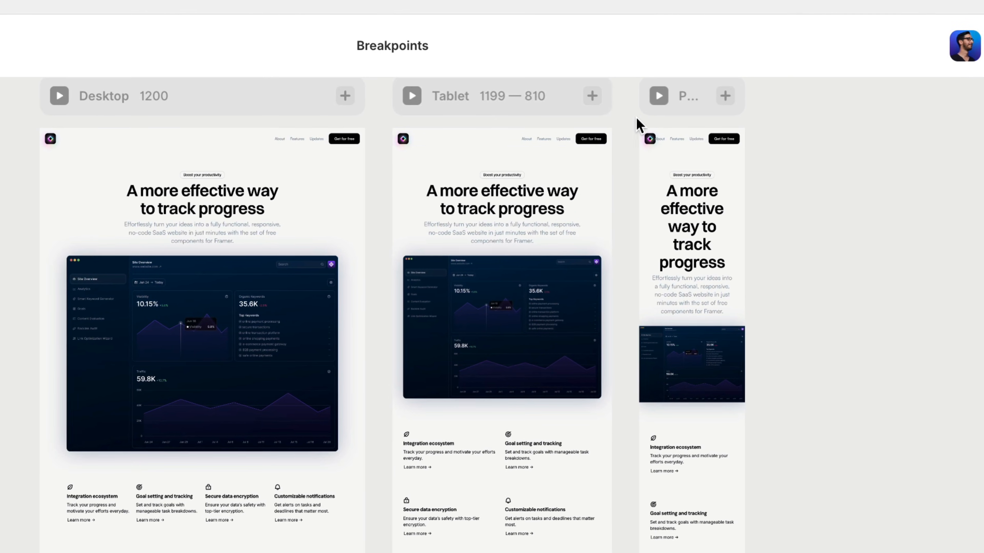
left_click(658, 99)
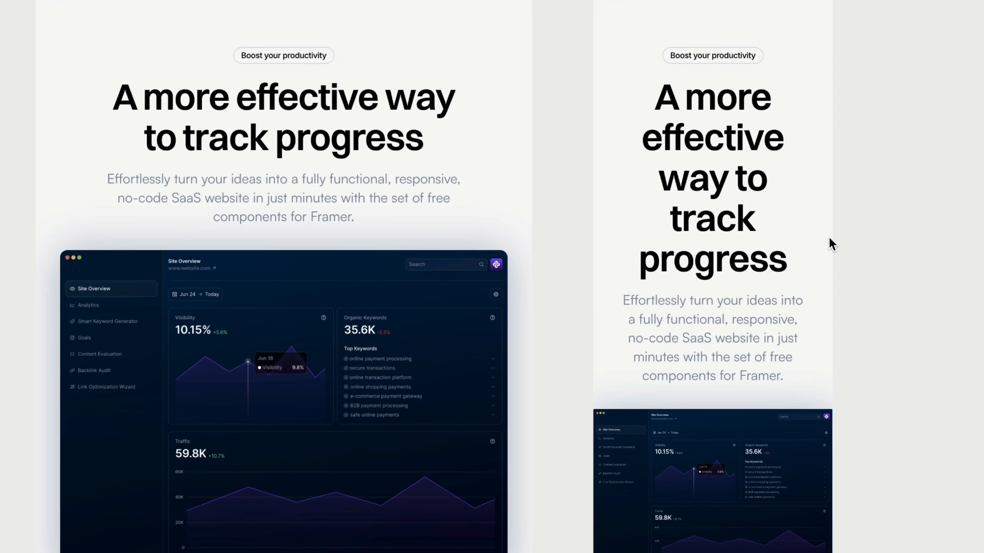
Add breakpoints to the Heading 1 text style used by the Phone breakpoint's hero heading.
left_click(752, 219)
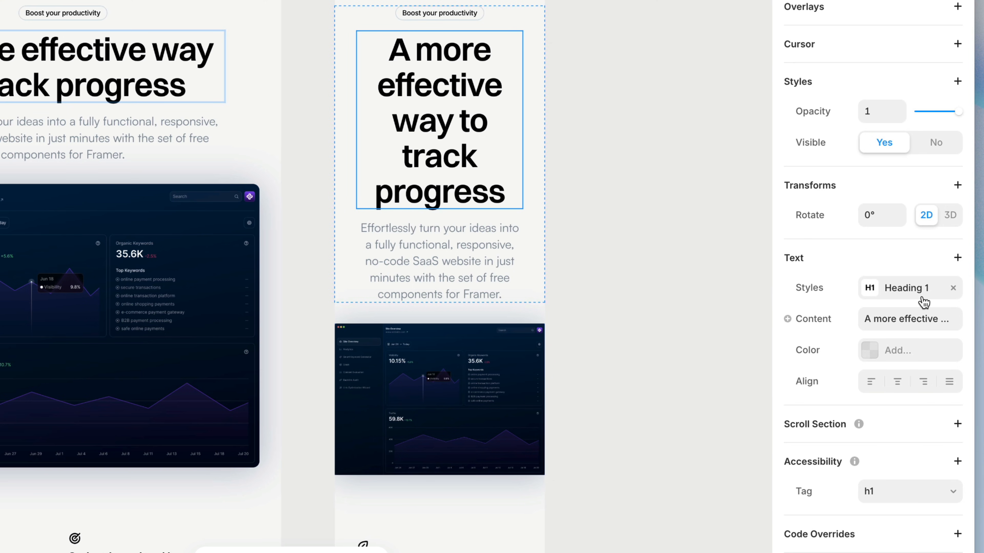
left_click(923, 301)
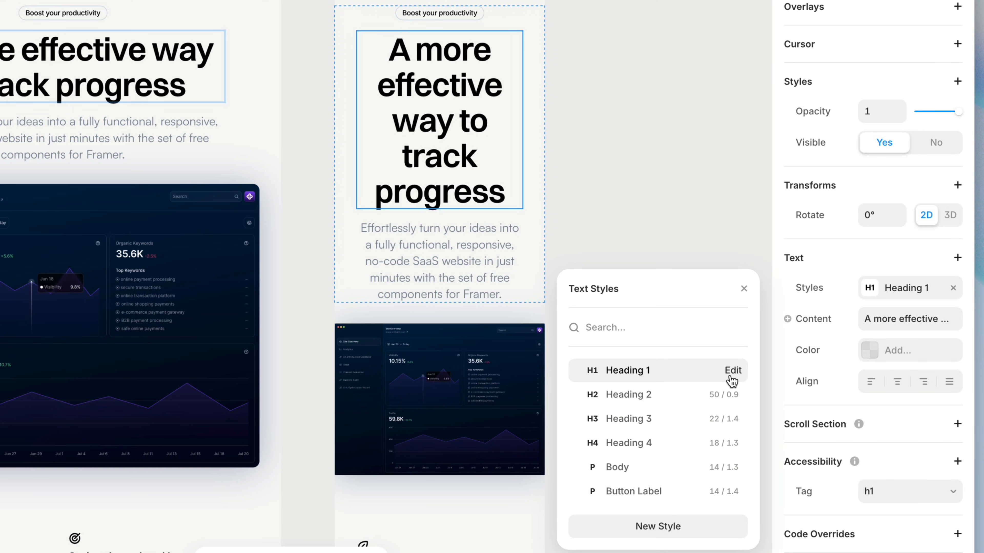
left_click(730, 372)
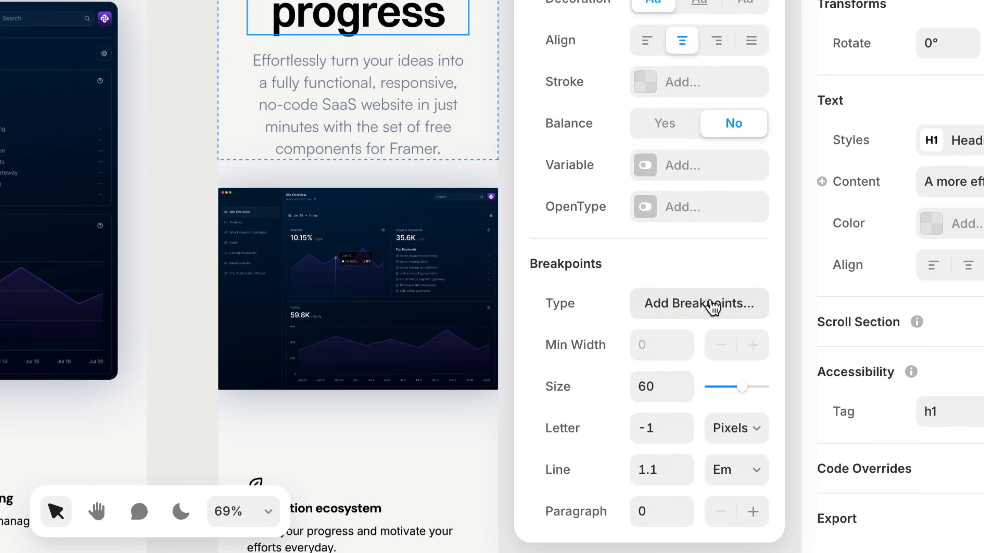
left_click(709, 306)
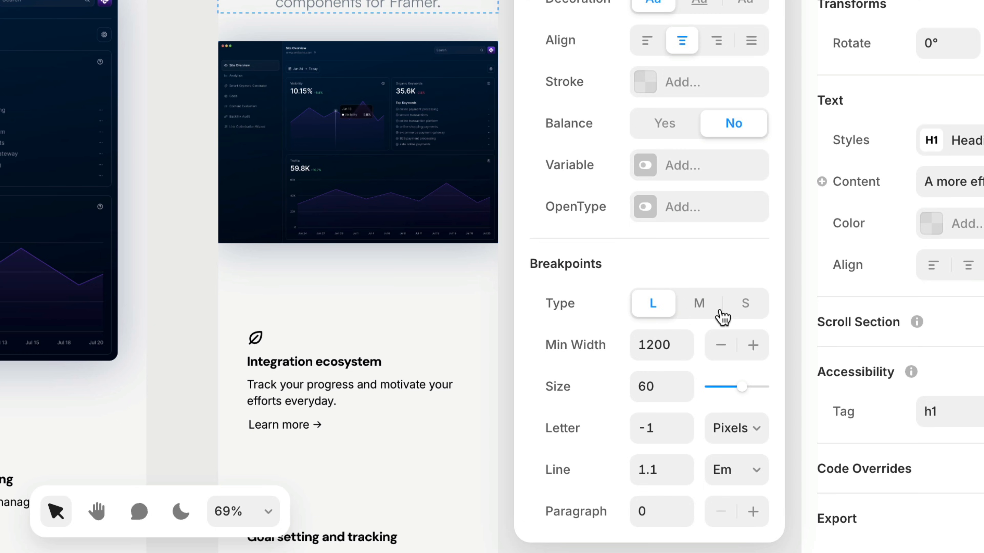
Compare the minimum width and font size of the Heading 1 style across its L, M and S breakpoints.
left_click(752, 309)
left_click(705, 310)
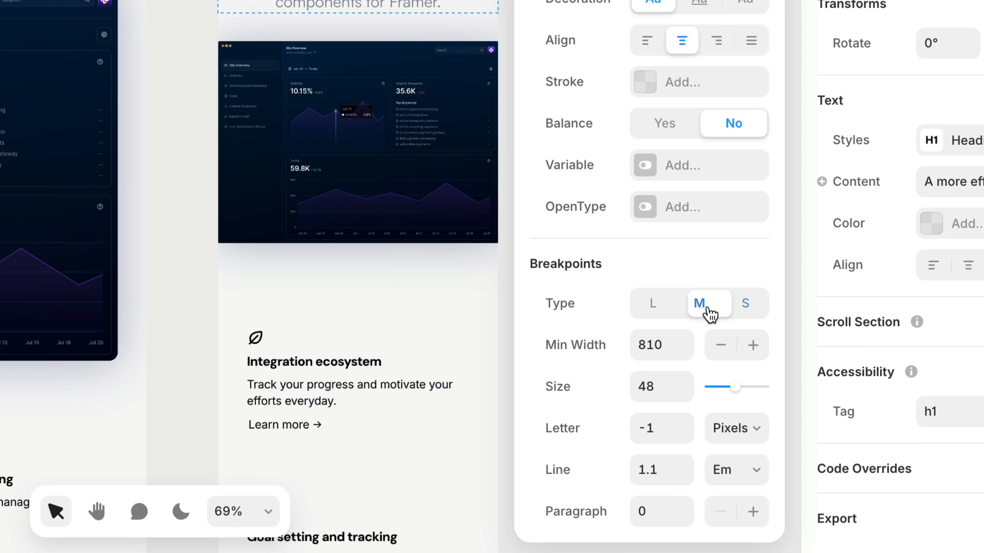
left_click(663, 314)
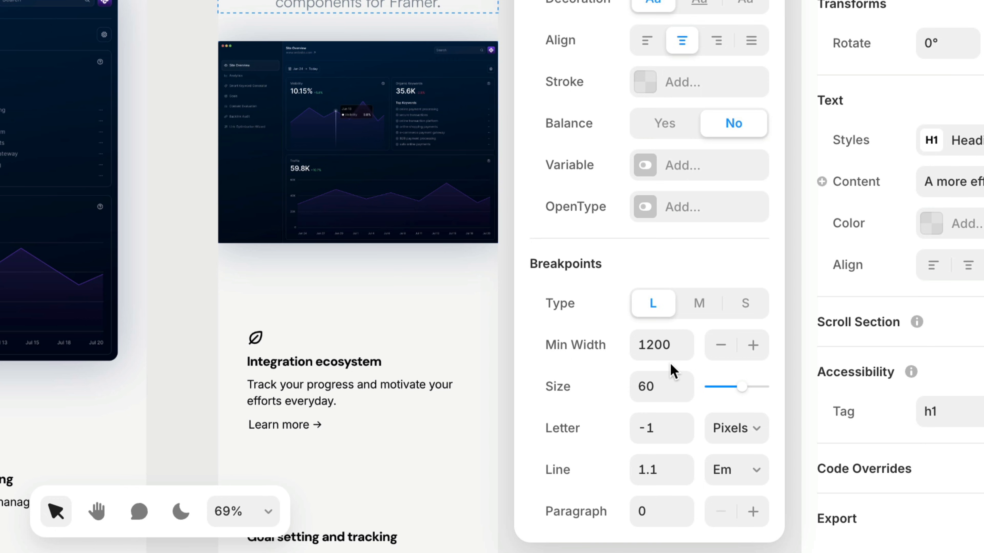
left_click(699, 304)
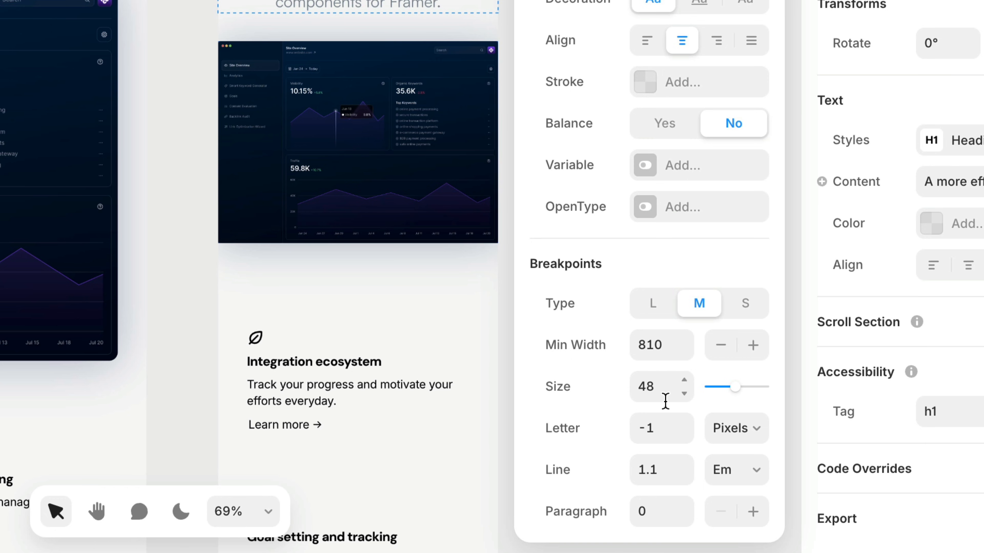
Set the Heading 1 style's font size at the S breakpoint to 34.
left_click(759, 306)
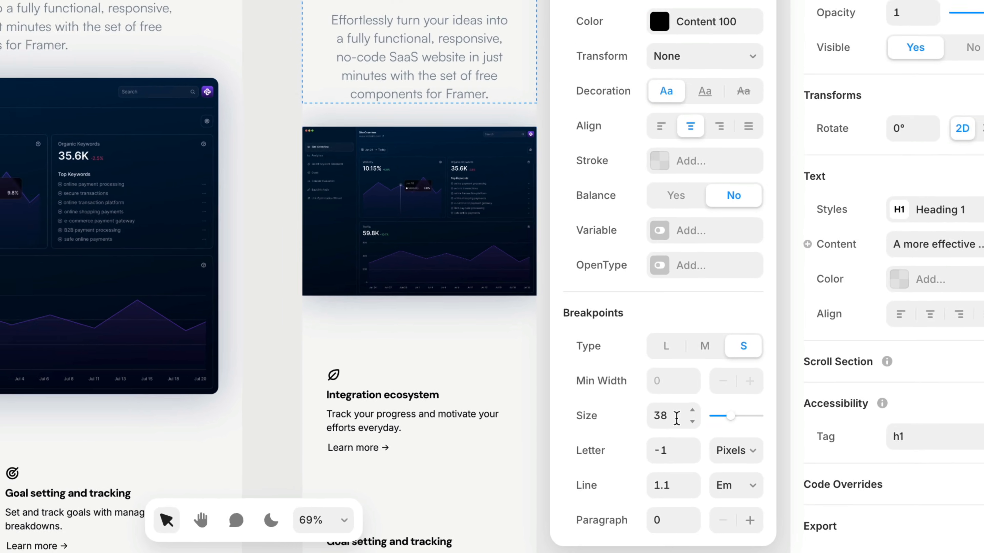
left_click(677, 419)
type("36")
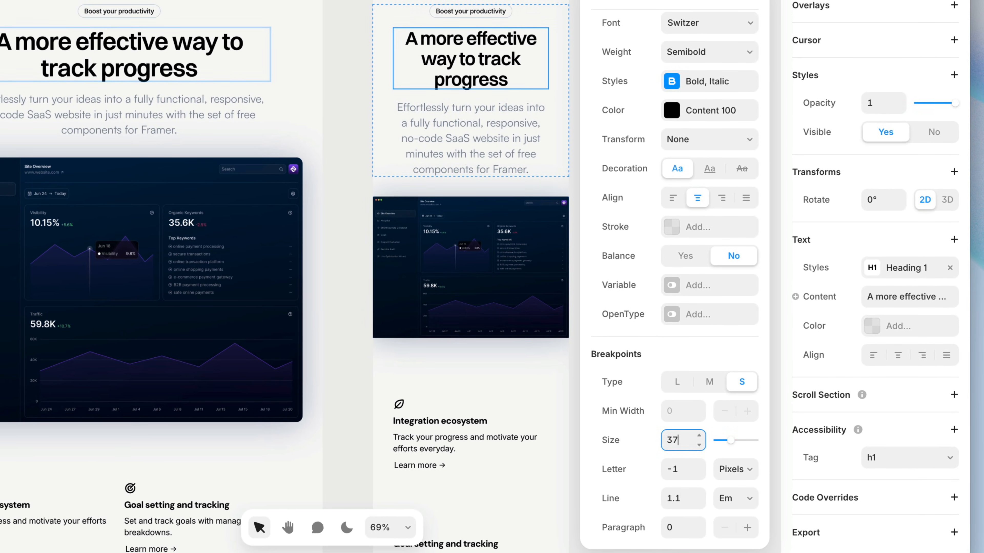
key("Down")
key("Down")
key("Down")
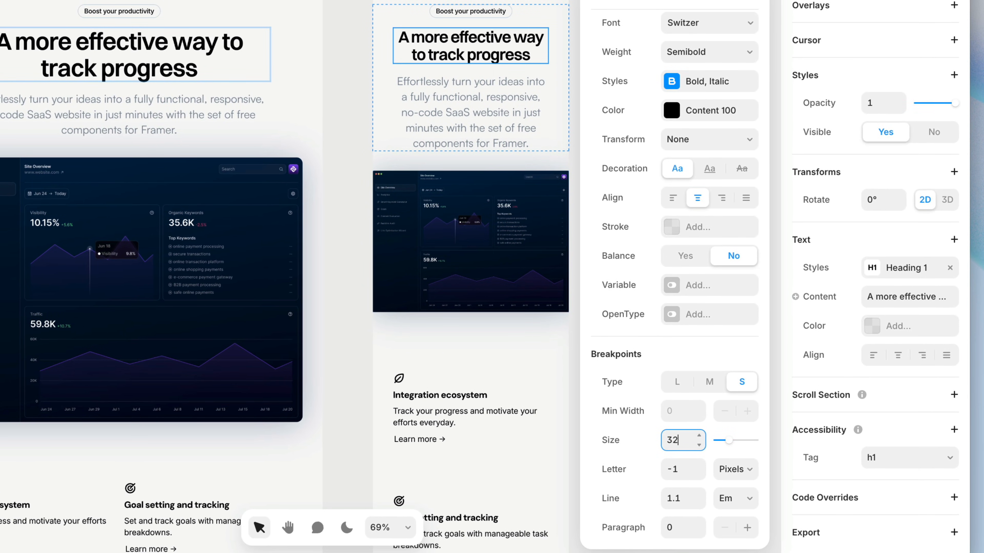
key("Up")
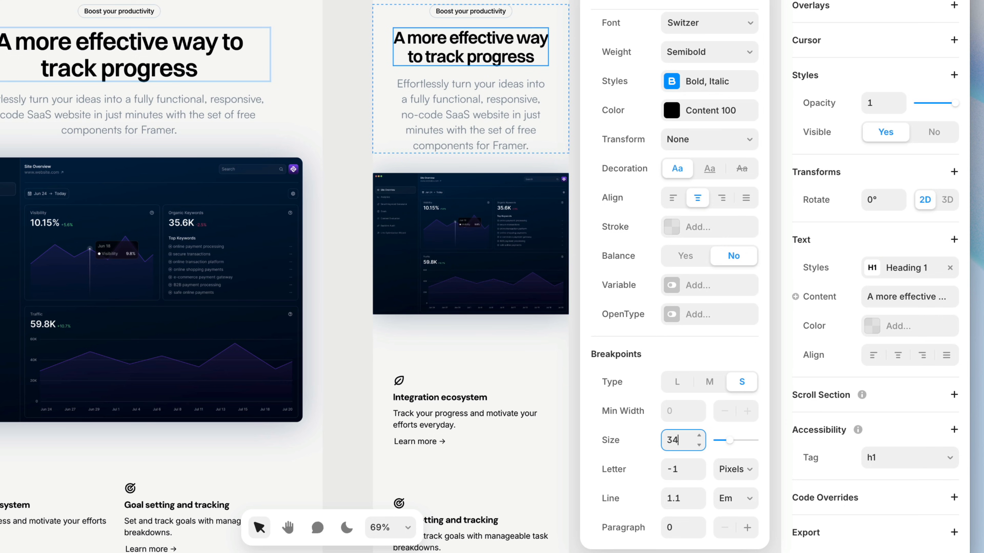
Add breakpoints to the Heading 3 text style used by the Phone hero paragraph, and view its M breakpoint settings.
left_click(498, 98)
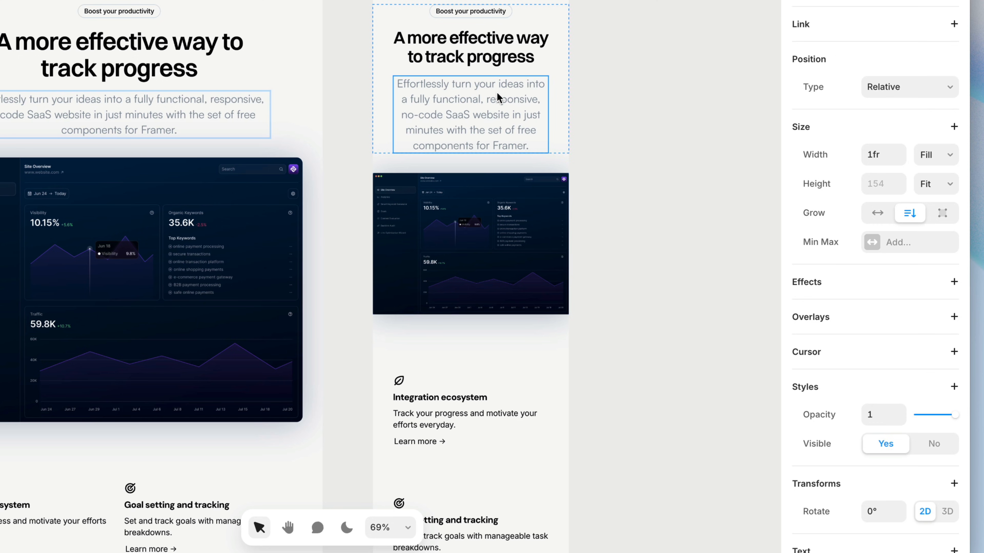
scroll(564, 58, "up", 5, "ctrl")
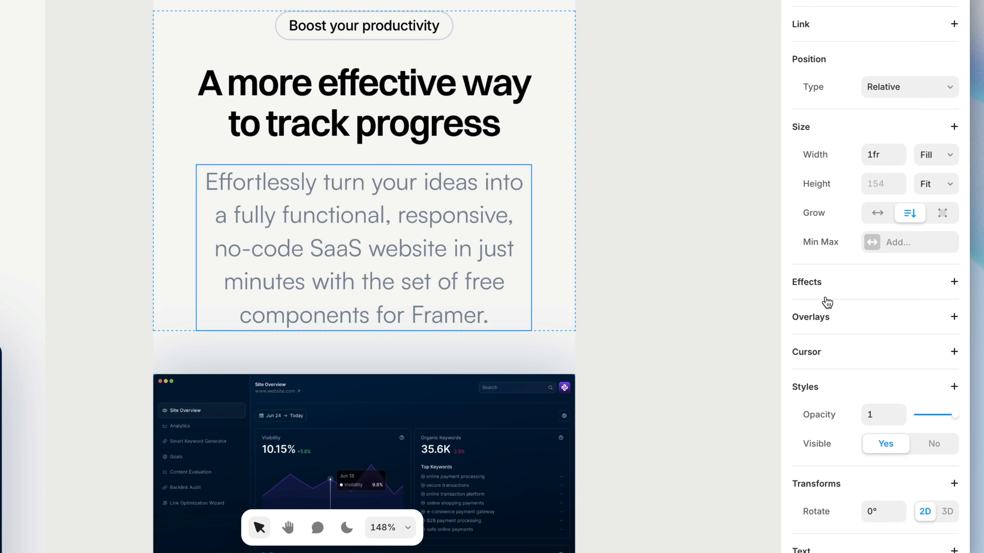
scroll(826, 303, "down", 8)
left_click(886, 272)
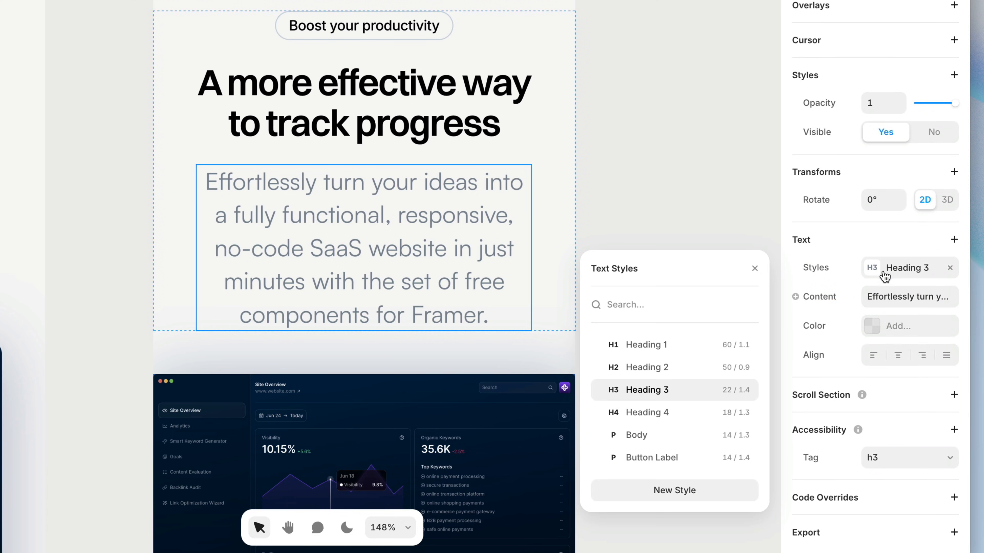
left_click(744, 390)
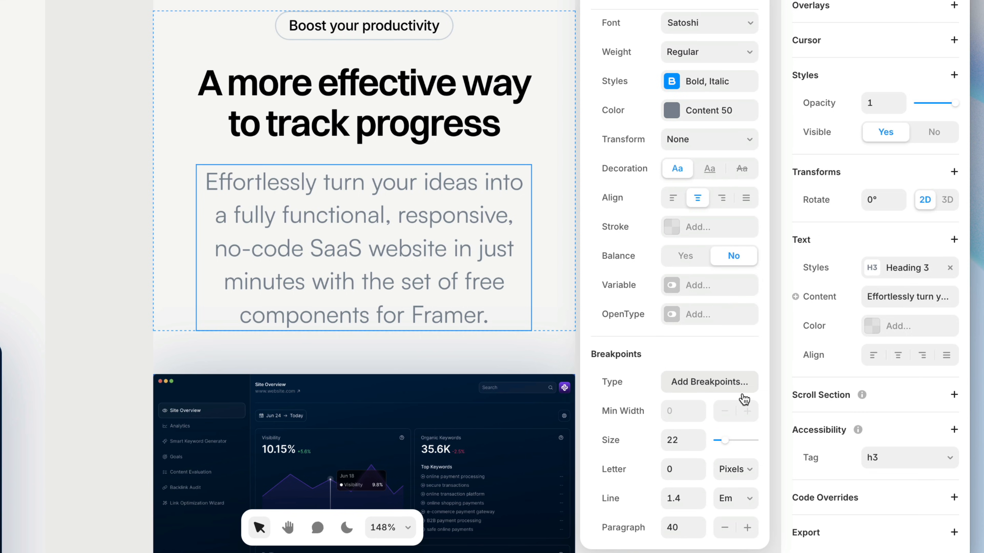
left_click(735, 387)
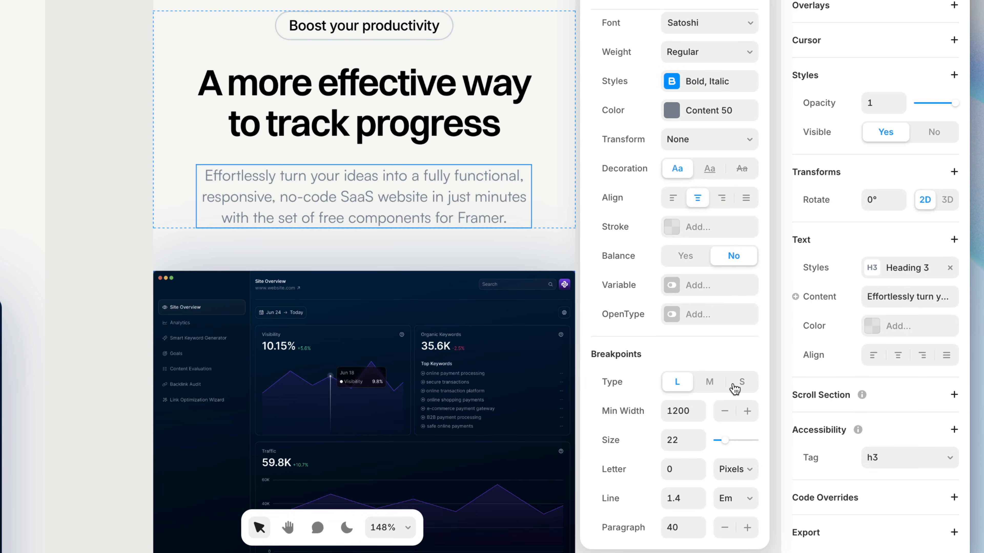
left_click(712, 385)
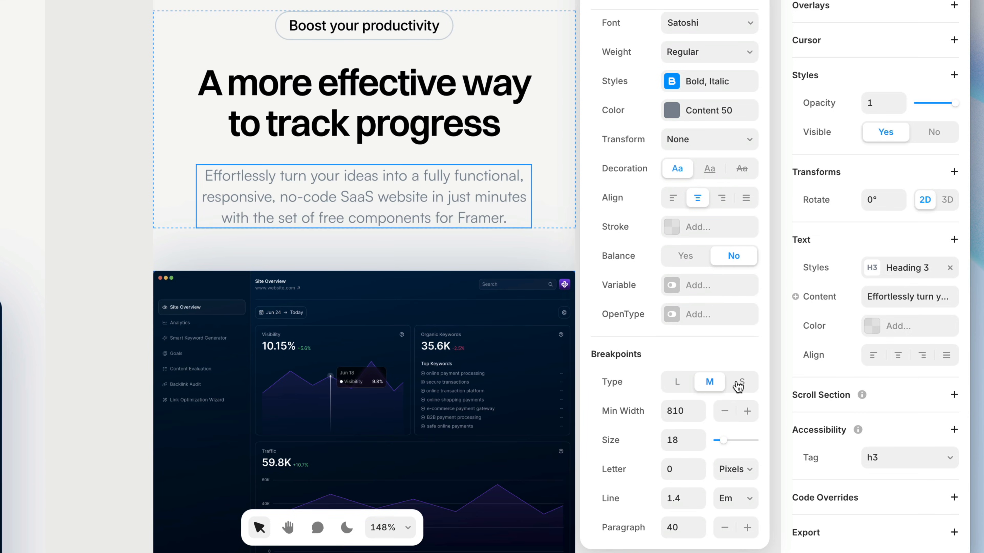
Try a font size of 16 for the Heading 3 style's S breakpoint and set it back to 14.
left_click(740, 385)
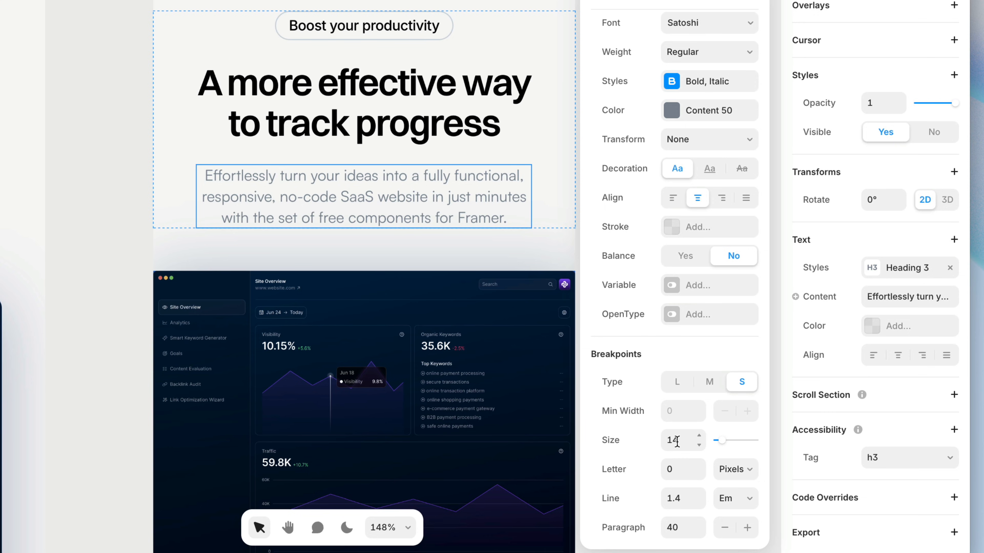
type("16")
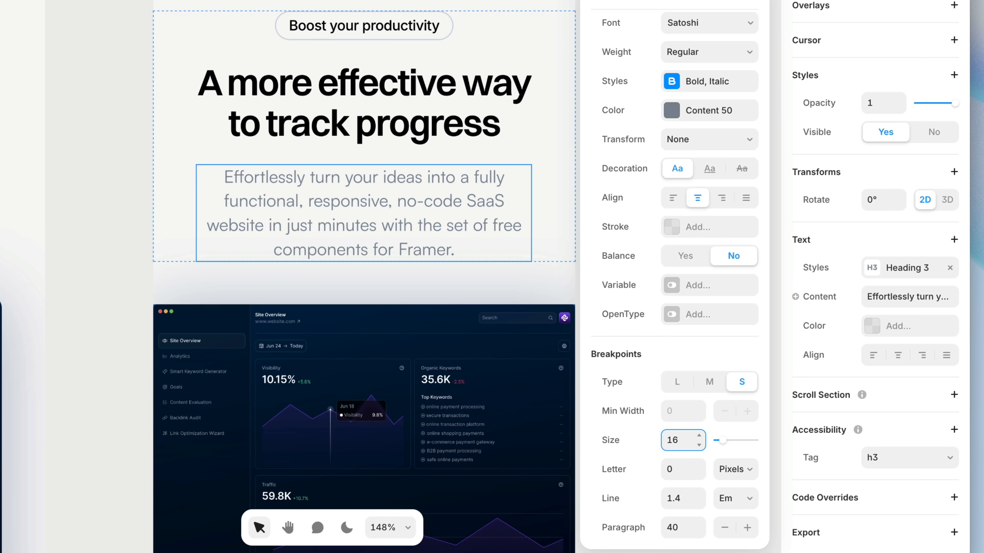
key("BackSpace")
type("4")
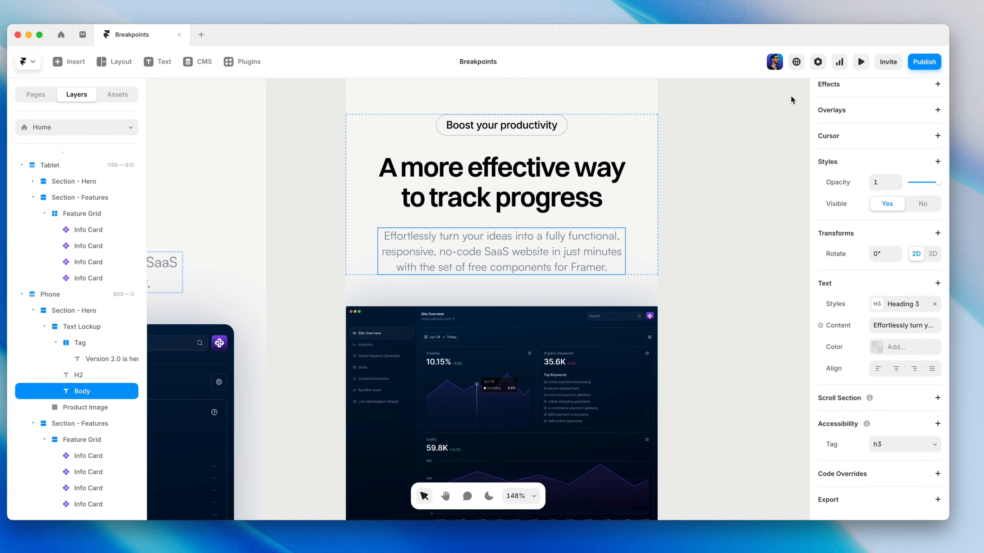
Preview the page starting at the Desktop size and narrow the preview to check the responsive text.
left_click(793, 101)
key("super+p")
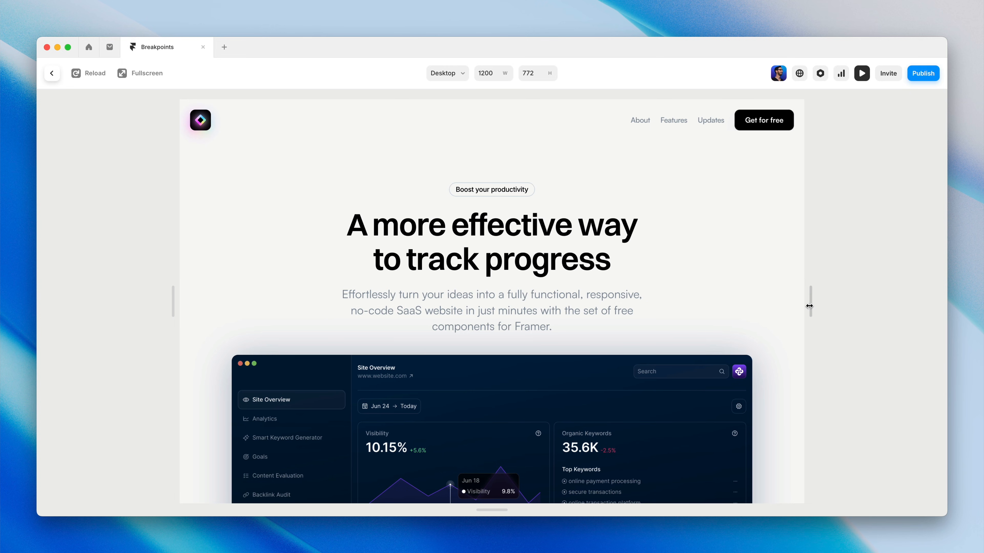
left_click_drag(810, 306, 766, 288)
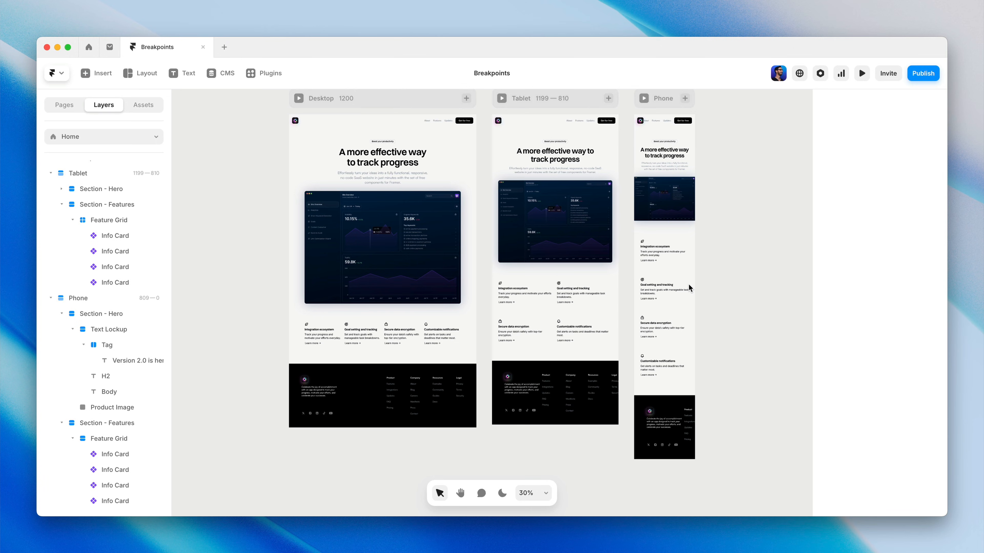
Open the Main layout template from the Desktop page and add Tablet and Phone breakpoints to it.
left_click(366, 122)
double_click(366, 124)
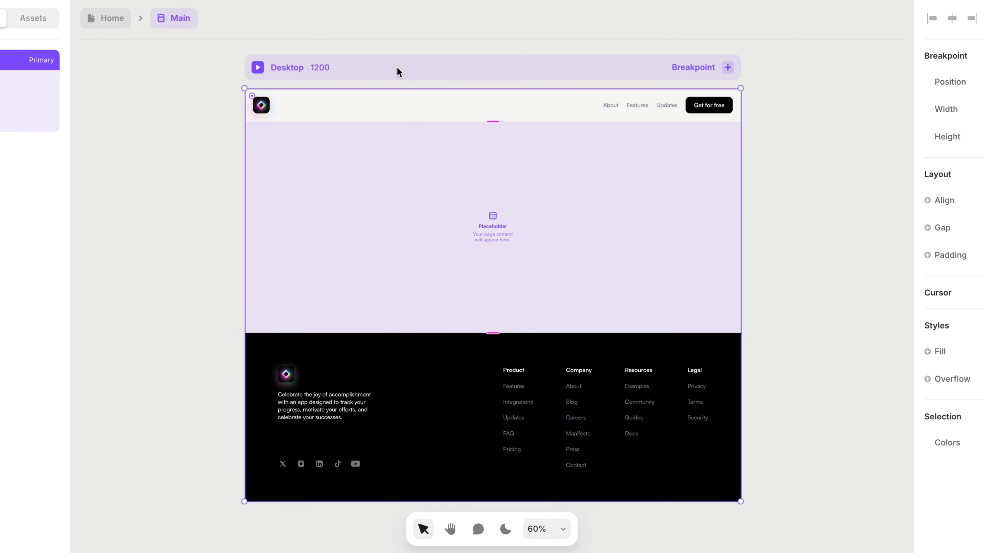
left_click(727, 68)
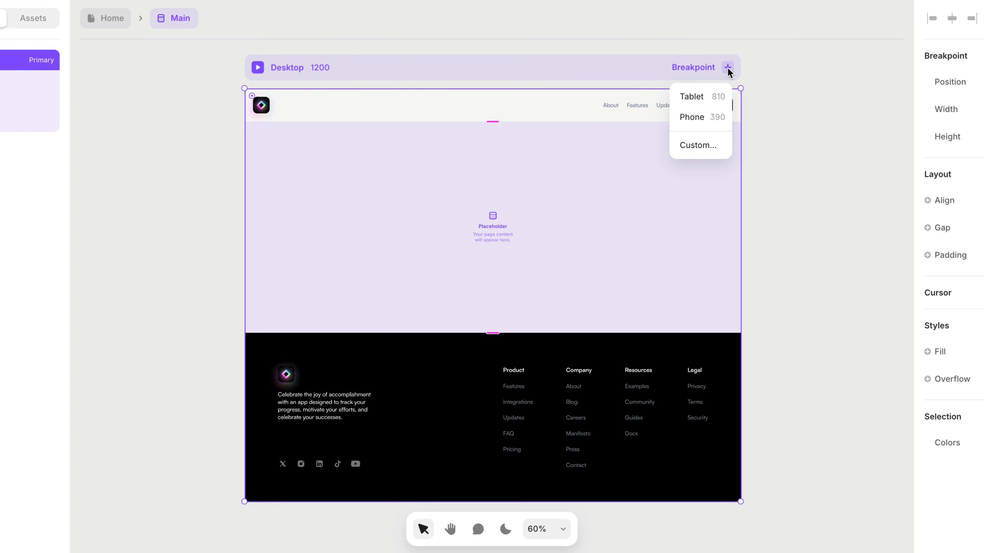
left_click(707, 97)
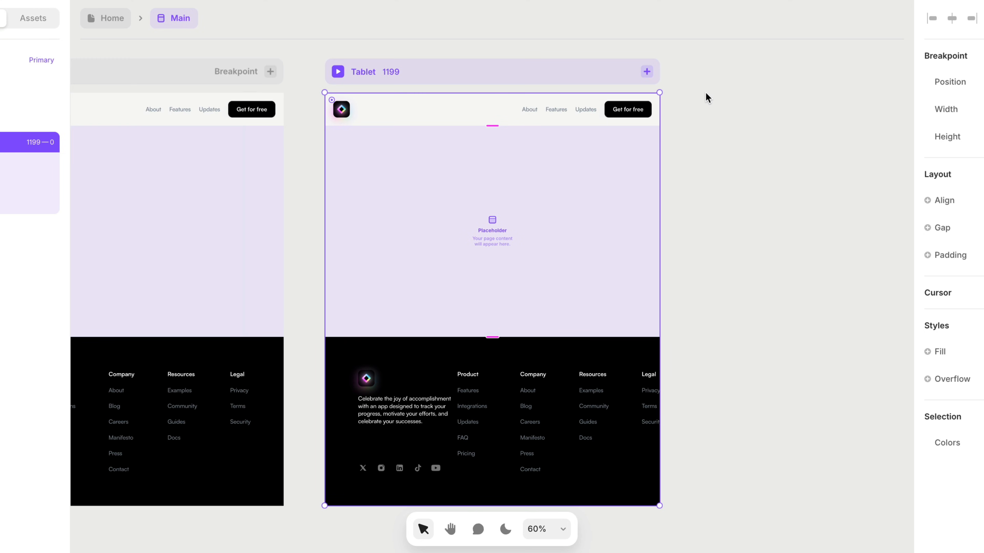
left_click(647, 71)
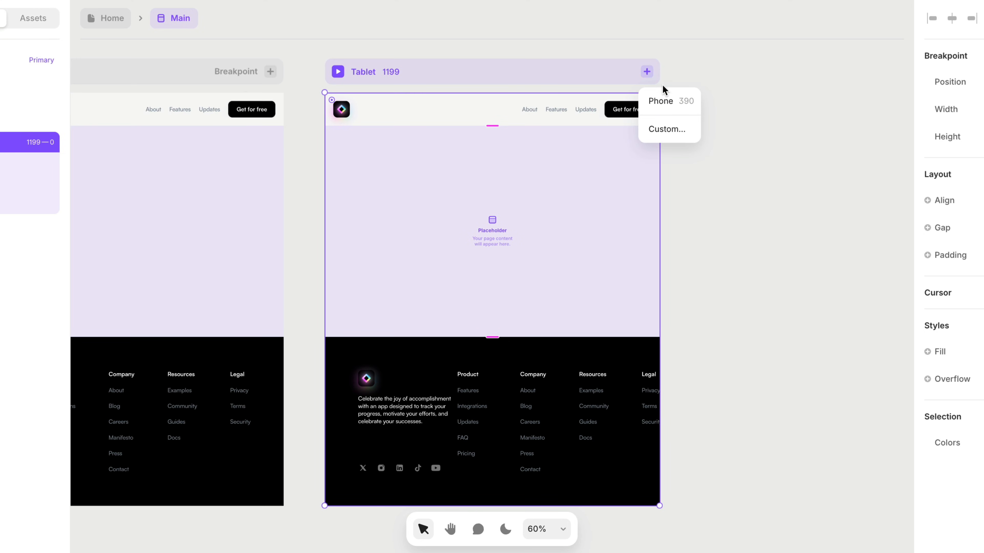
left_click(672, 101)
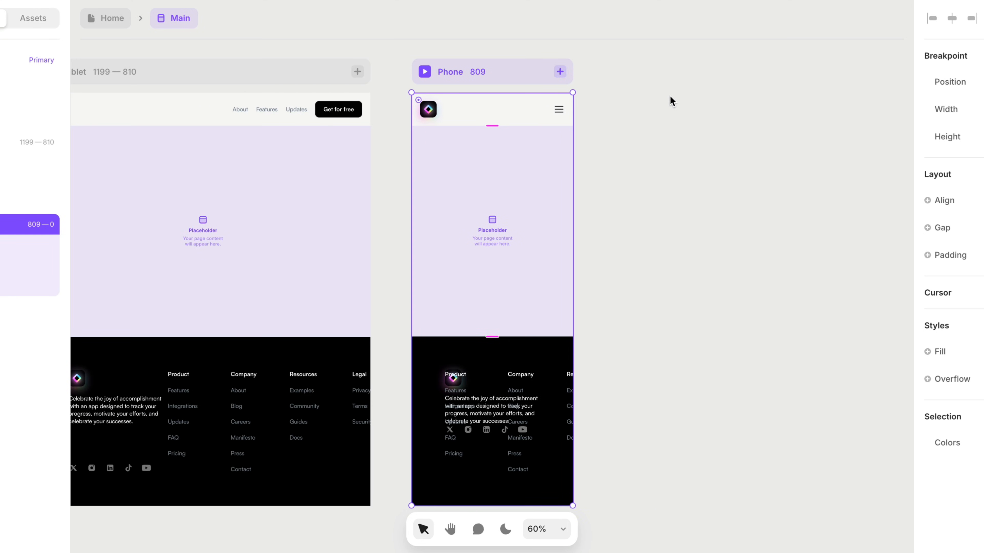
Open the Phone breakpoint's Nav 2 component, compare its Desktop, Phone - Open and Phone variants, and return to the Main template.
scroll(494, 105, "up", 10)
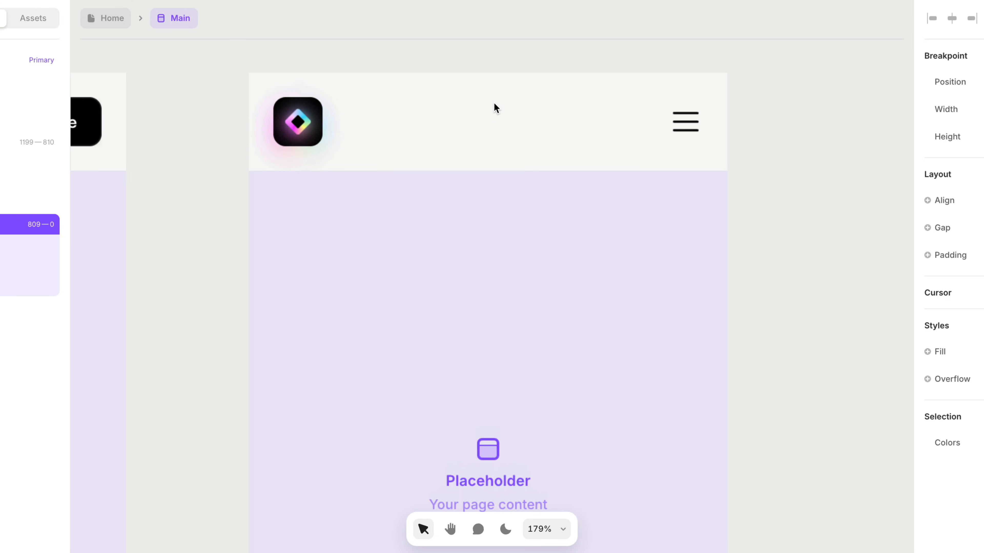
scroll(494, 103, "up", 1)
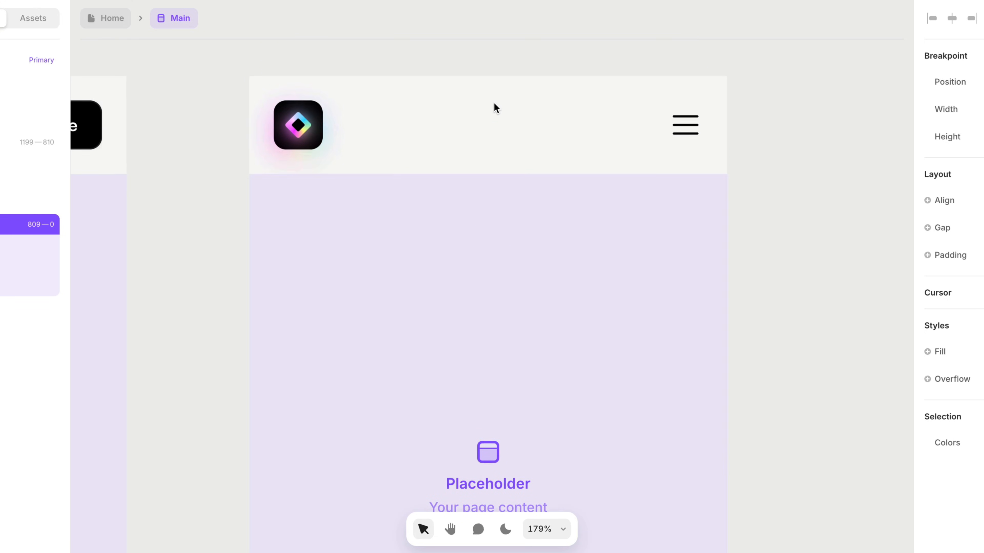
left_click(496, 108)
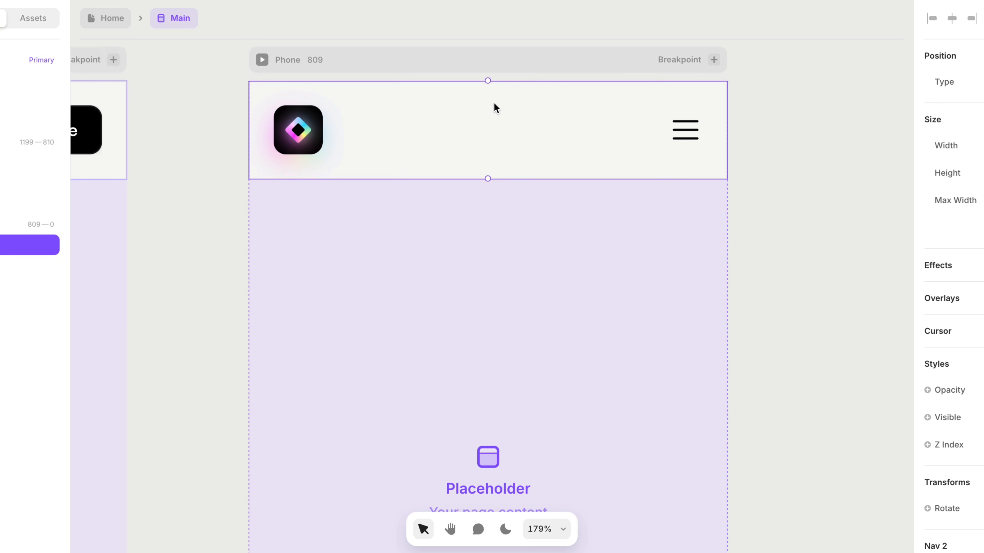
double_click(496, 107)
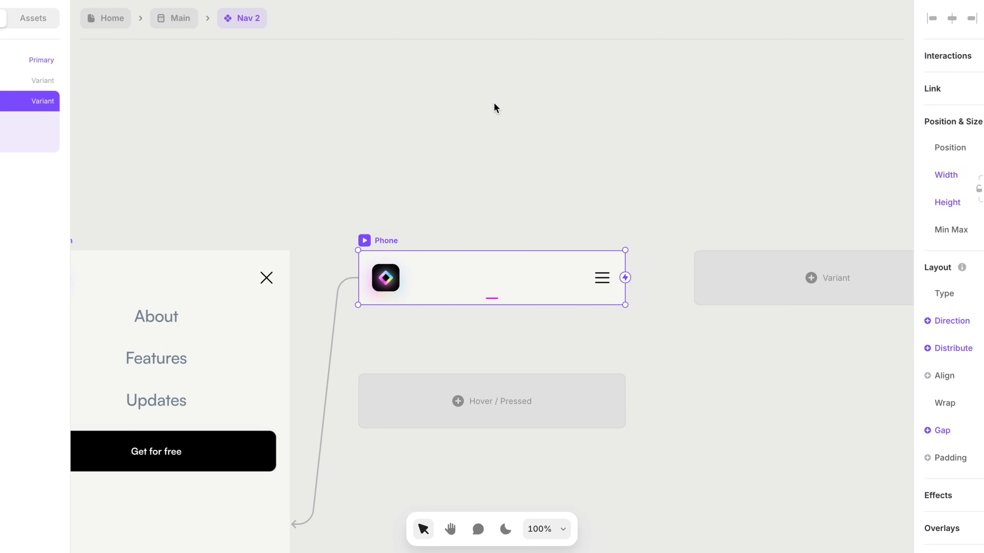
key("super+1")
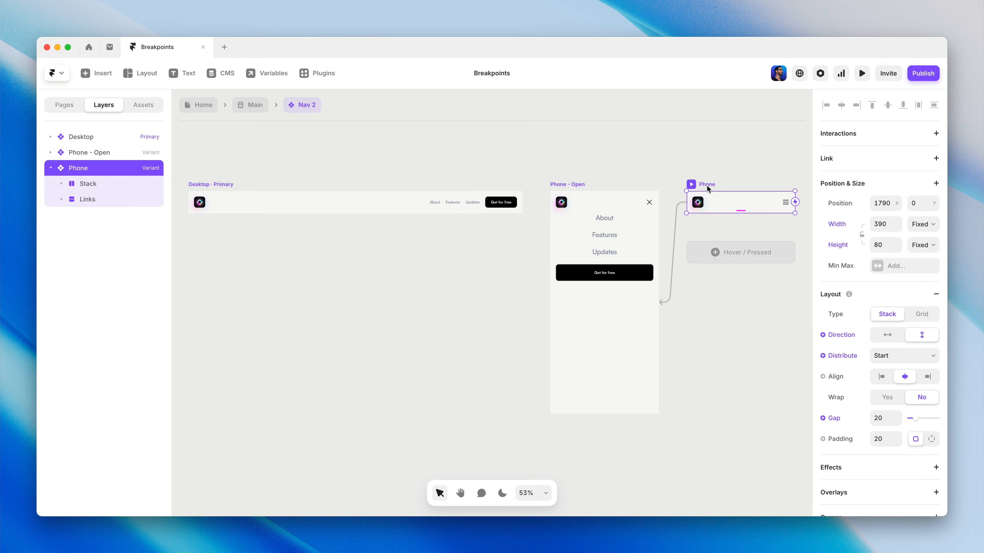
left_click(250, 105)
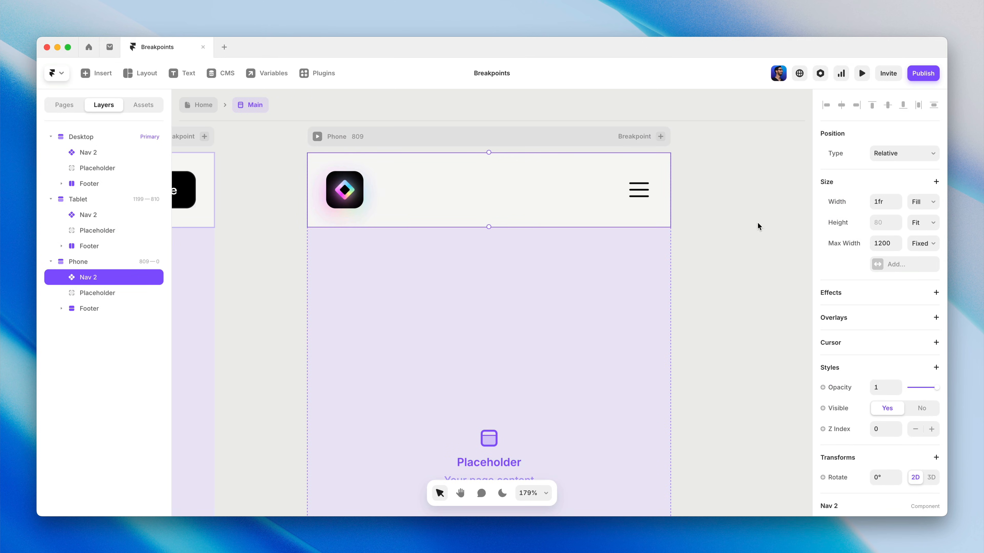
Check the variant options of Nav 2 at the Phone breakpoint, keeping the Phone variant selected.
scroll(860, 249, "down", 3)
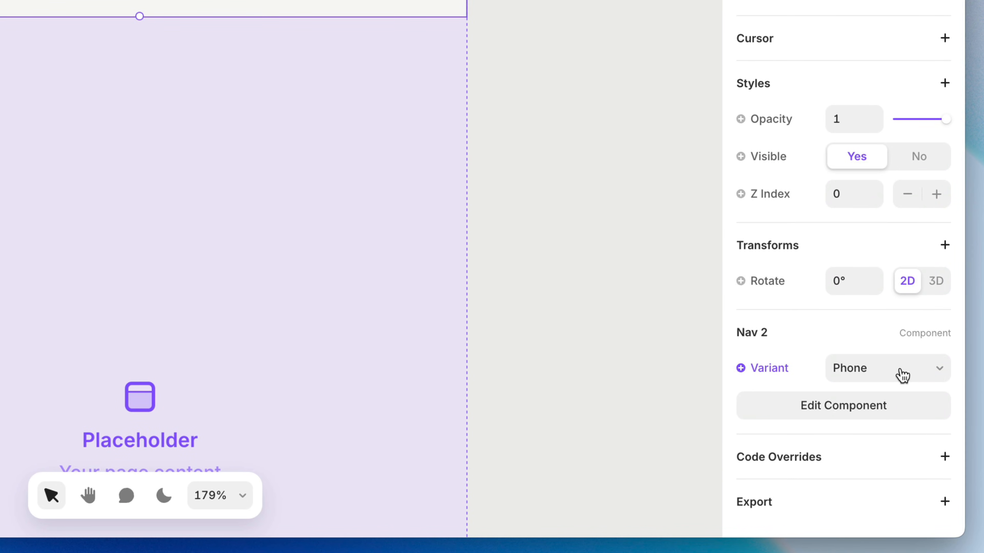
left_click(901, 374)
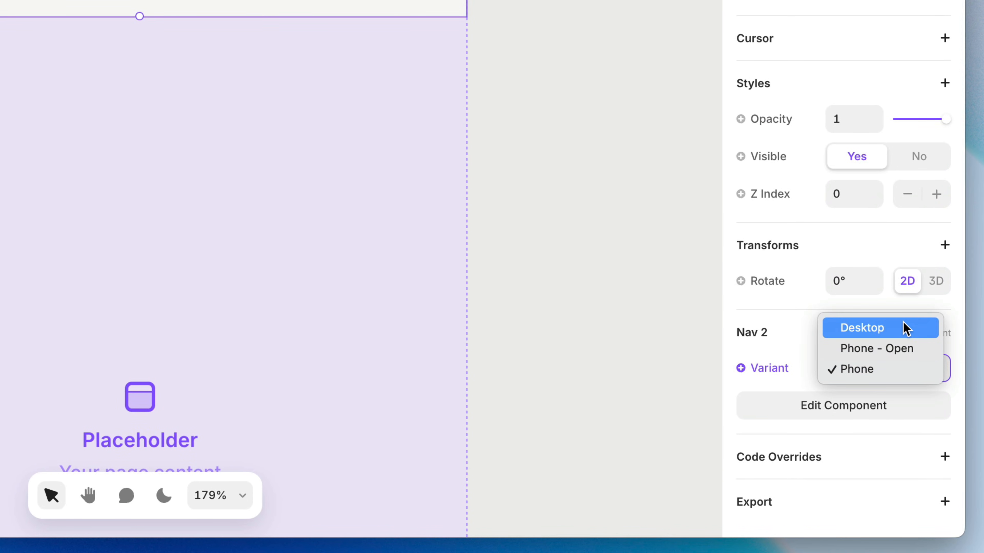
left_click(898, 373)
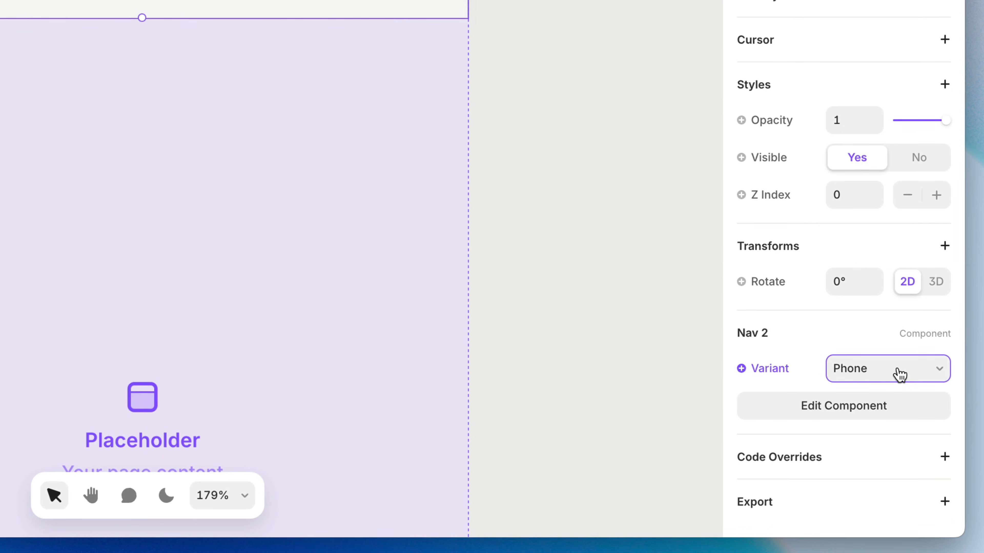
Extend the Main template's Tablet breakpoint downward to a height of about 1300.
key("super+1")
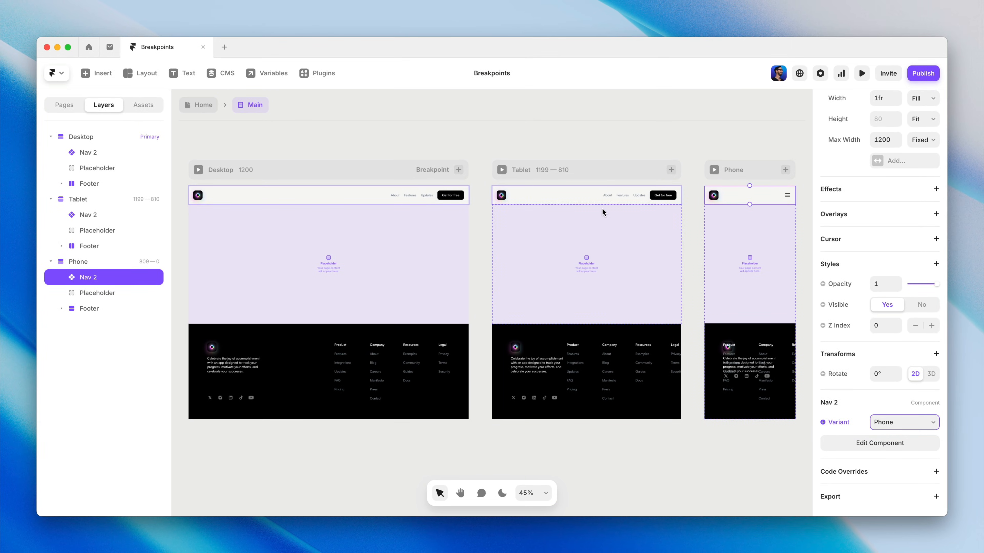
left_click(599, 167)
scroll(599, 167, "down", 5)
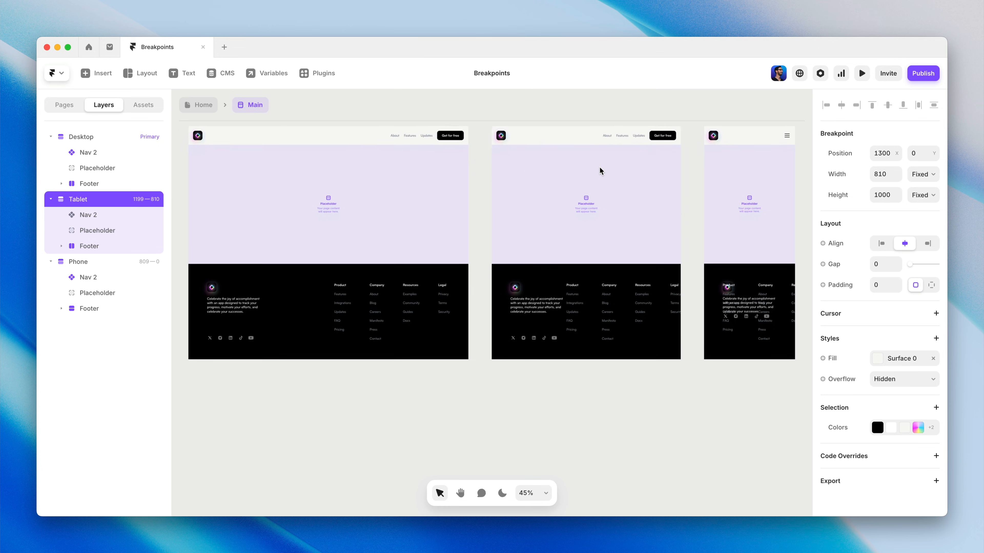
left_click_drag(591, 330, 592, 400)
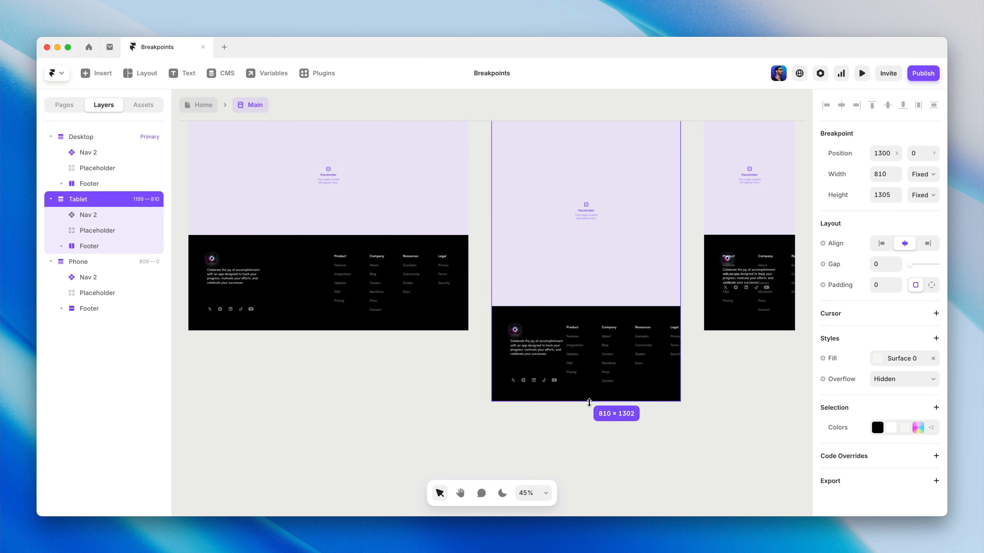
Extend the Main template's Phone breakpoint downward to a height of about 1820.
scroll(768, 378, "up", 2)
left_click(752, 132)
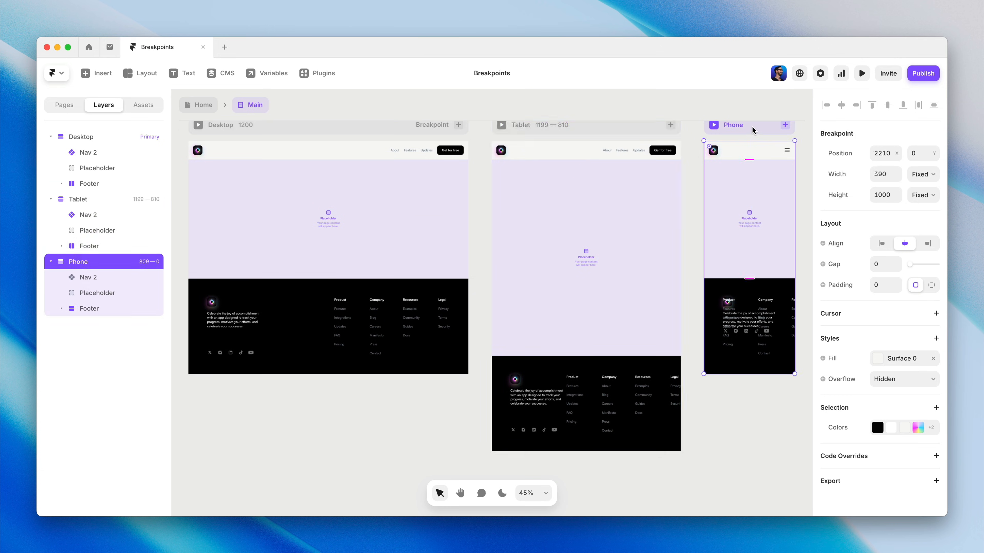
scroll(753, 213, "down", 5)
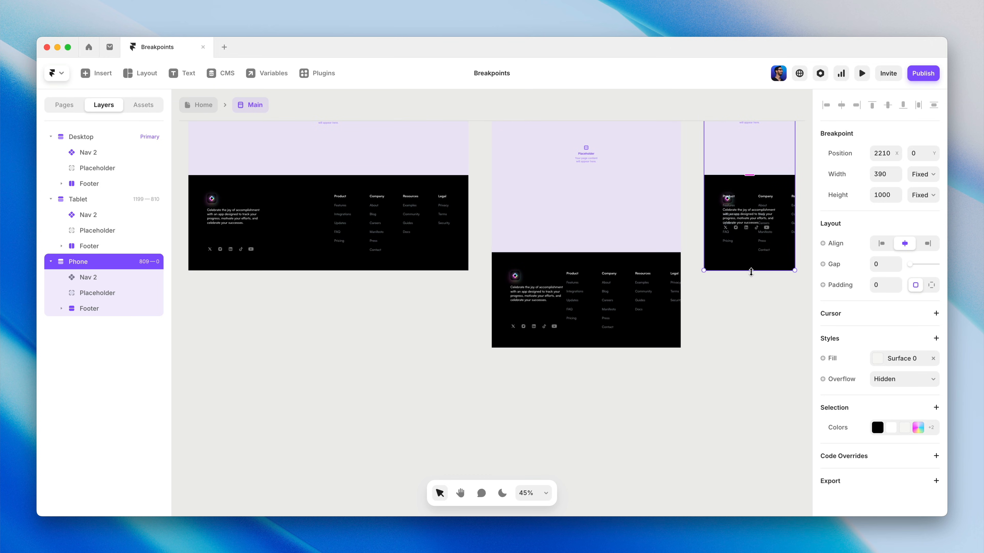
left_click_drag(751, 272, 744, 462)
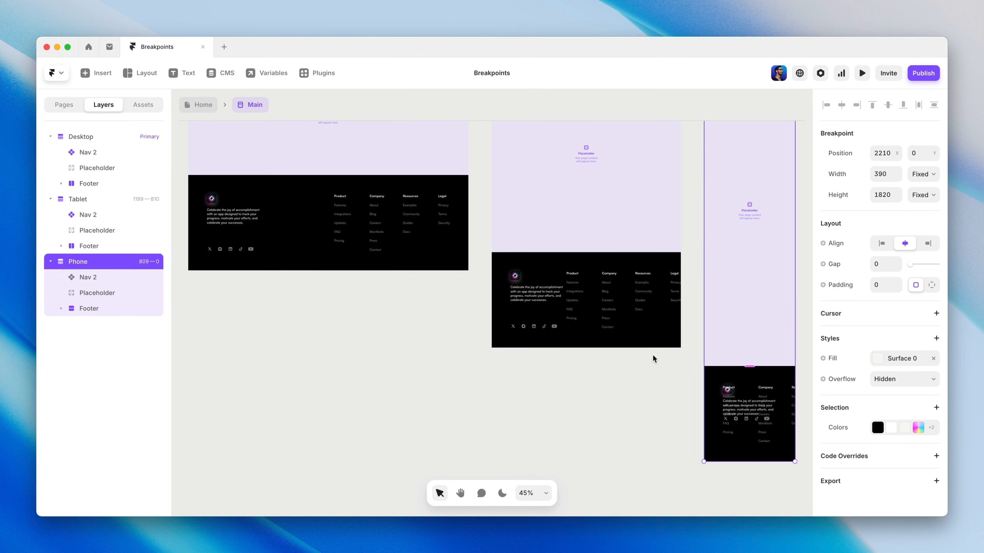
Try a Grid layout with two columns and two rows for the Tablet footer's links, and switch them back to Stack.
left_click(589, 259)
key("shift+2")
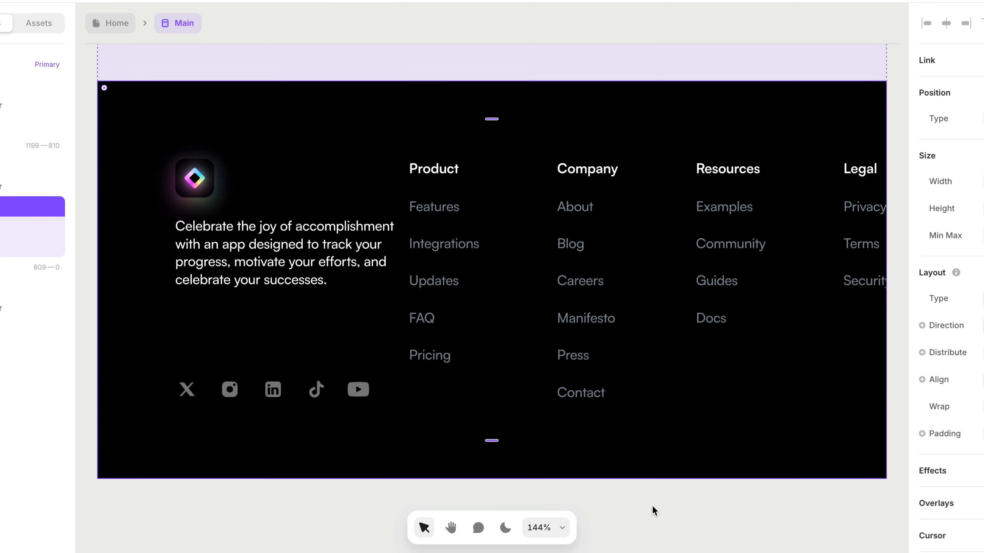
left_click(652, 505)
left_click(530, 258)
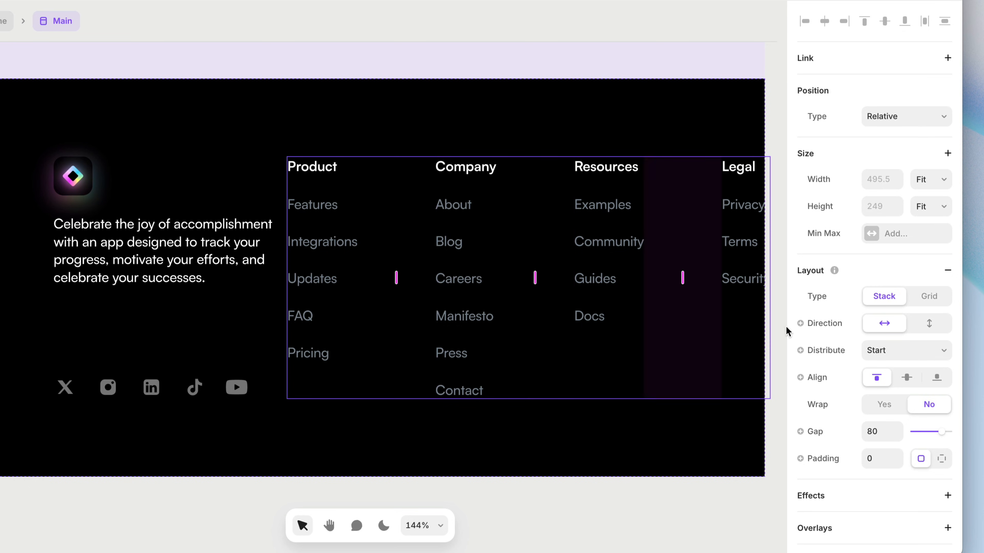
left_click(929, 297)
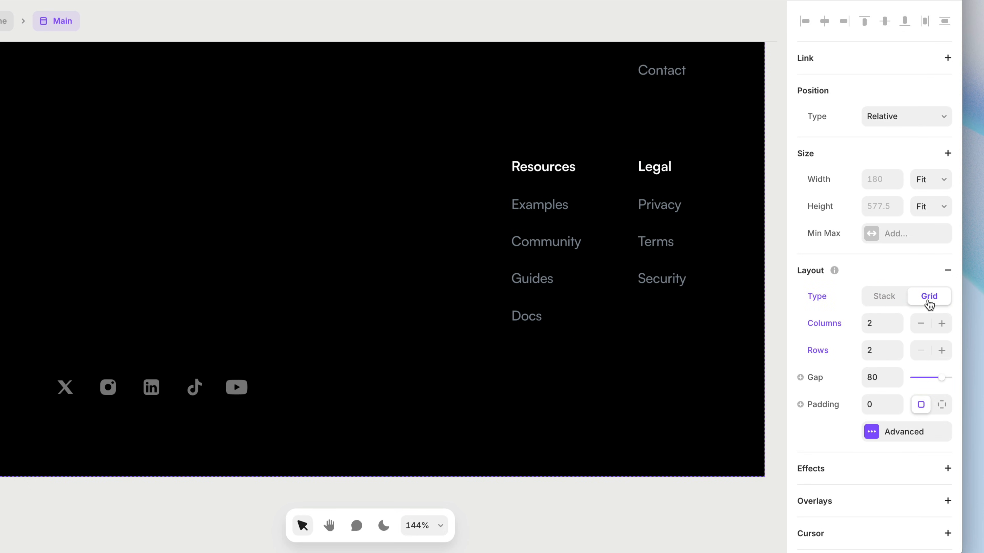
scroll(641, 294, "down", 5)
scroll(641, 295, "up", 2)
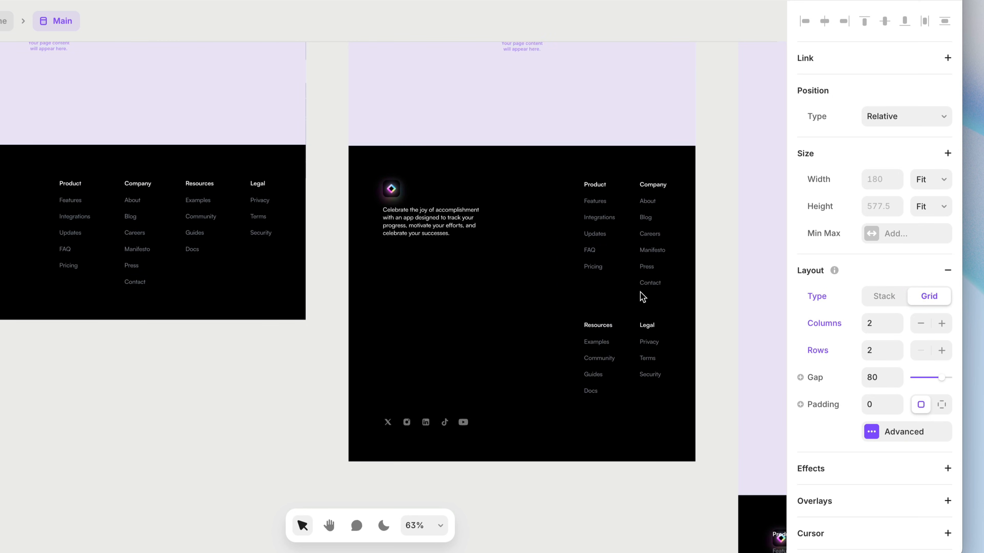
scroll(642, 296, "up", 2)
scroll(642, 297, "up", 1)
scroll(643, 297, "down", 2)
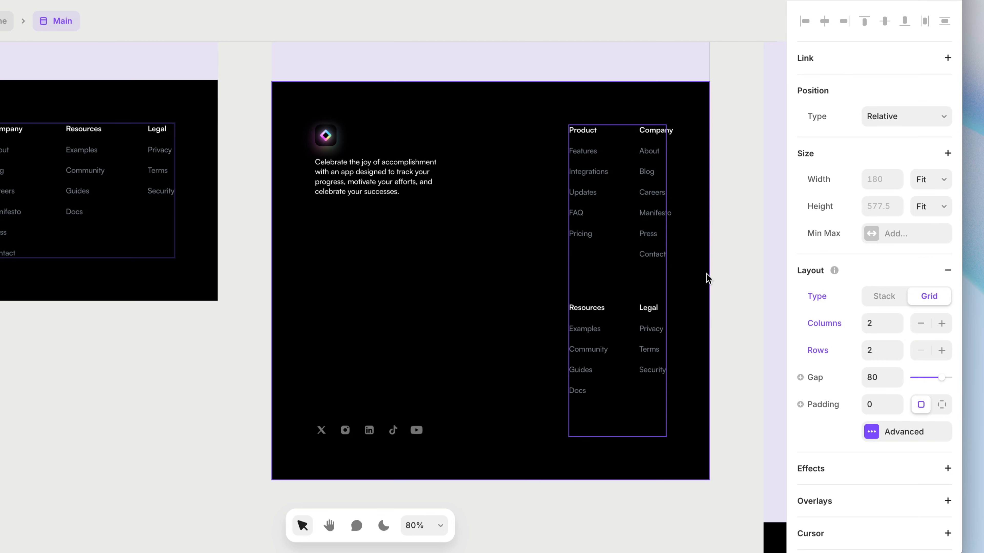
left_click(896, 299)
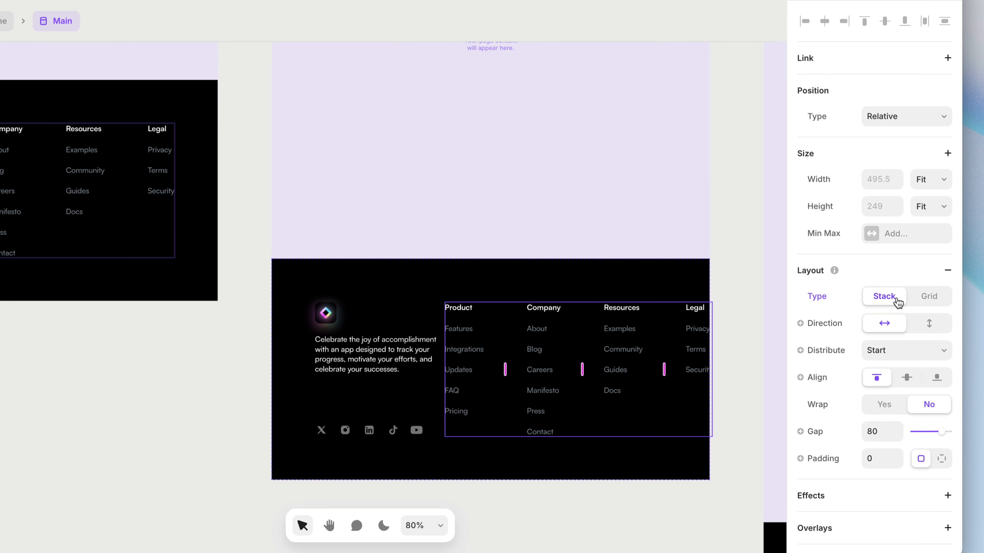
Enable wrapping on the Tablet footer's links stack, make its width Fixed, and widen it so the link groups form two columns.
left_click(893, 405)
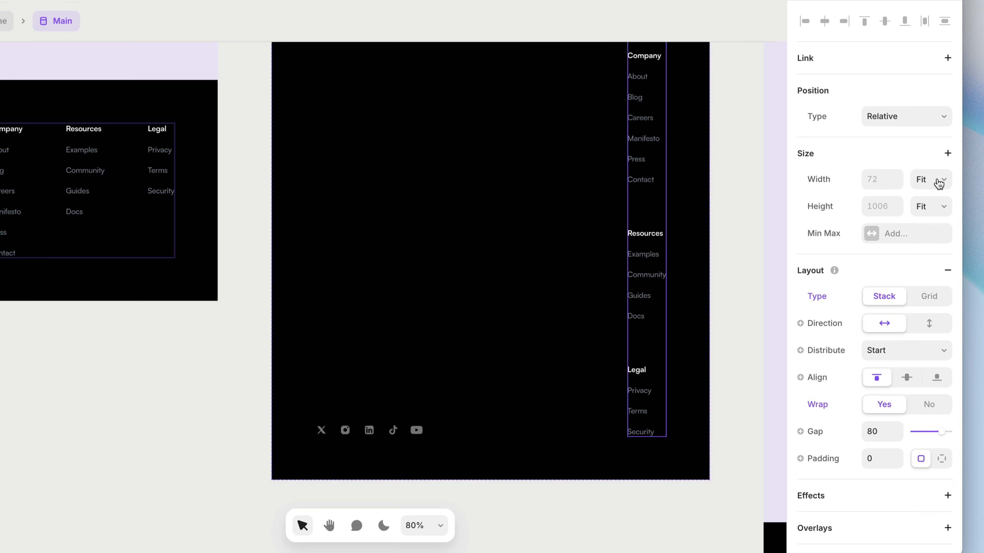
left_click(937, 180)
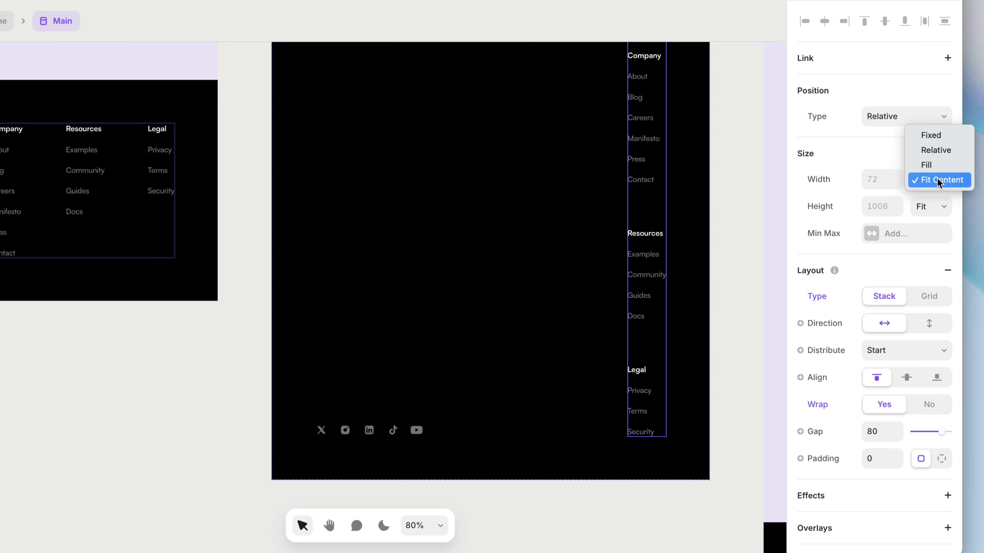
left_click(931, 135)
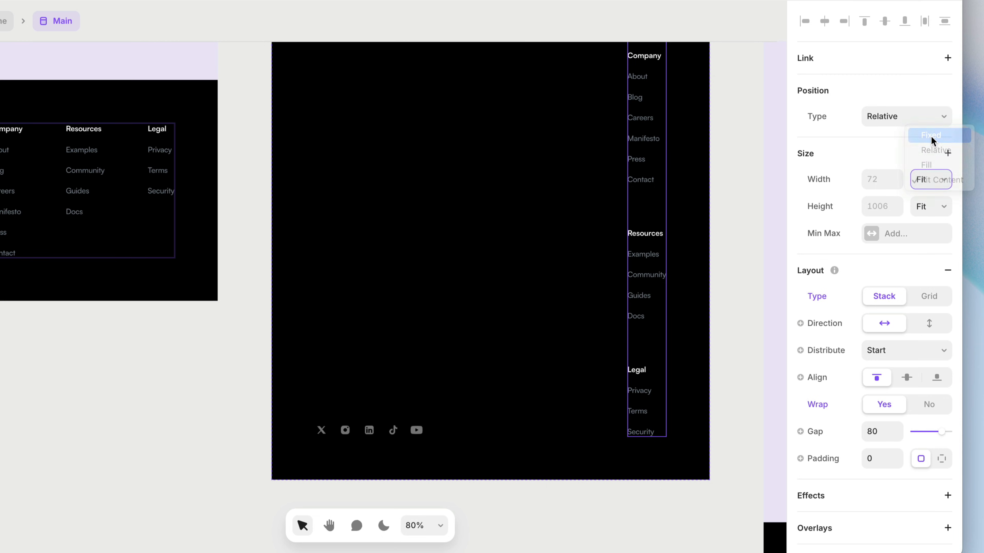
left_click_drag(627, 165, 541, 190)
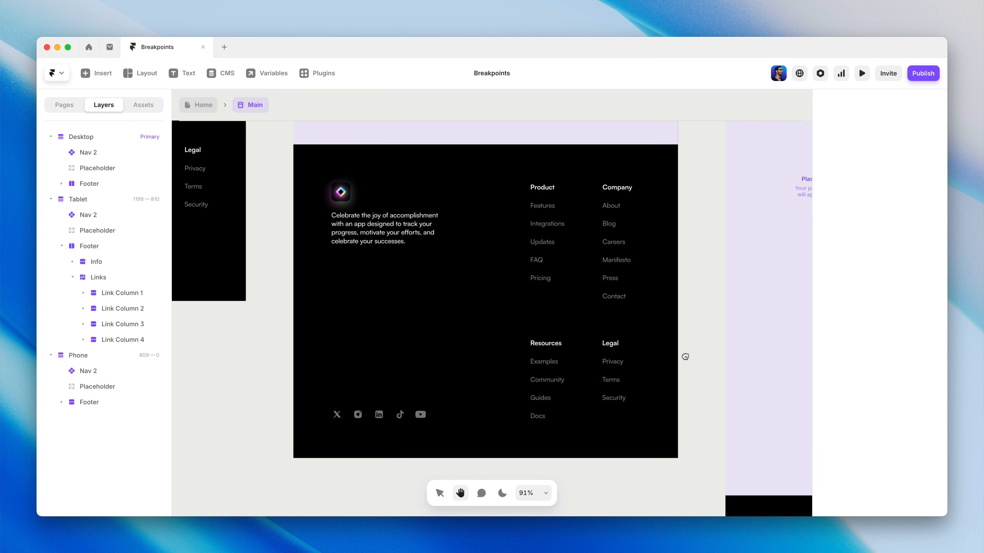
Switch the Phone footer's stack direction to horizontal and back to vertical so its info block sits above the links.
scroll(731, 314, "down", 10)
scroll(732, 314, "right", 5)
left_click_drag(710, 359, 677, 295)
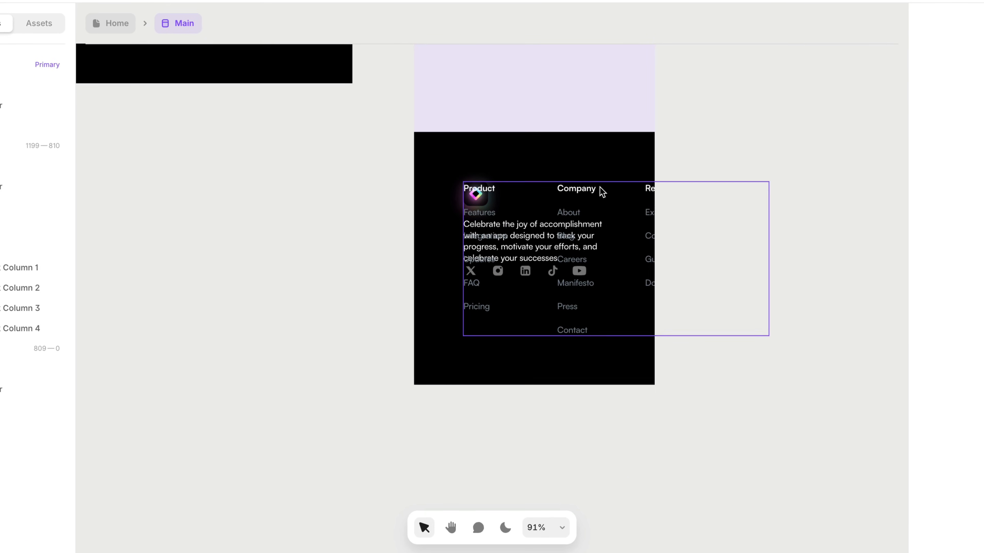
left_click(547, 155)
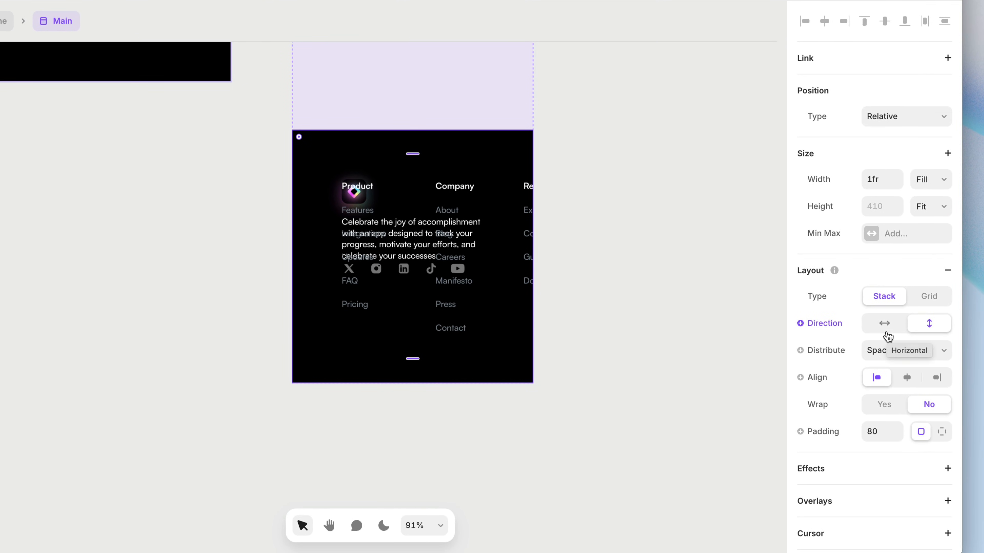
left_click(885, 326)
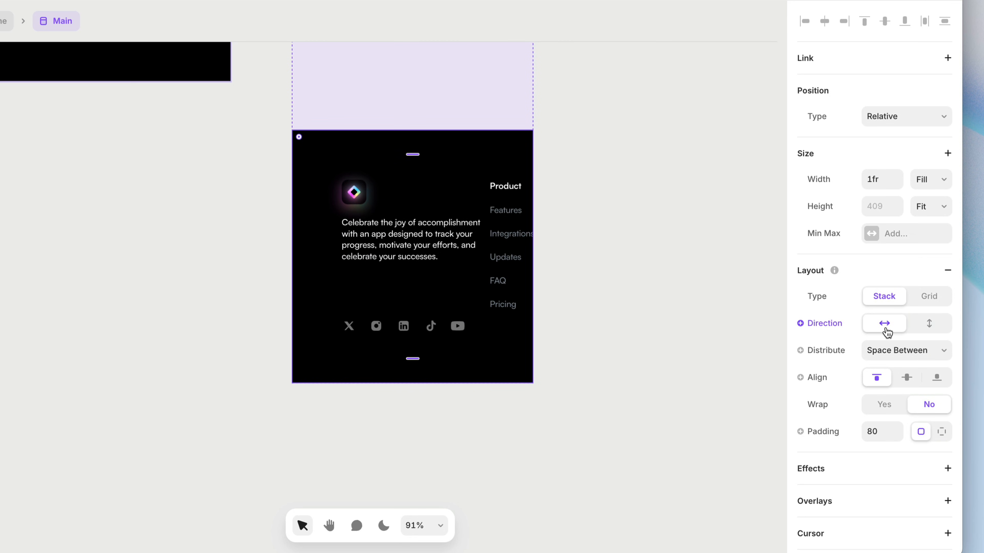
left_click(918, 331)
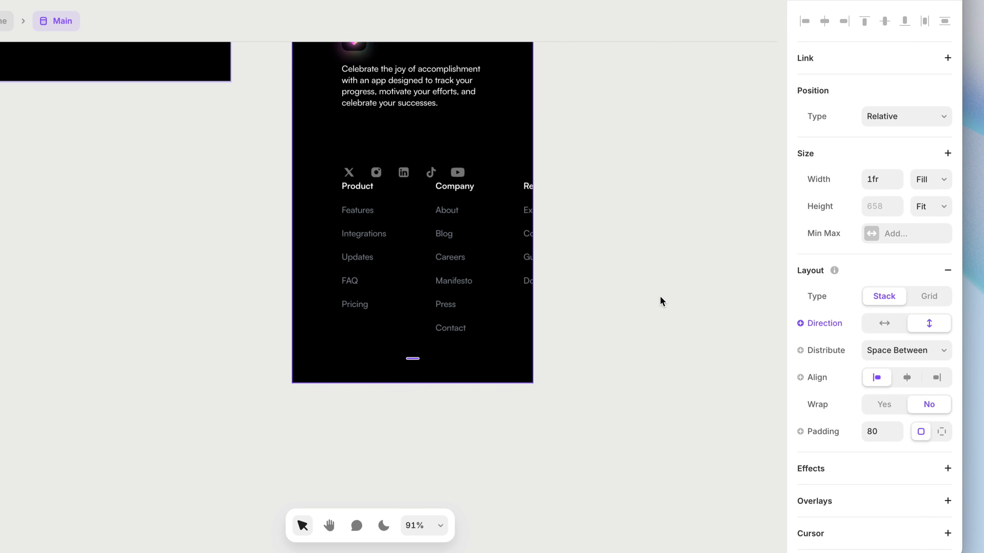
Set the Phone footer stack's distribution to Start with a gap of 80.
scroll(661, 302, "up", 3)
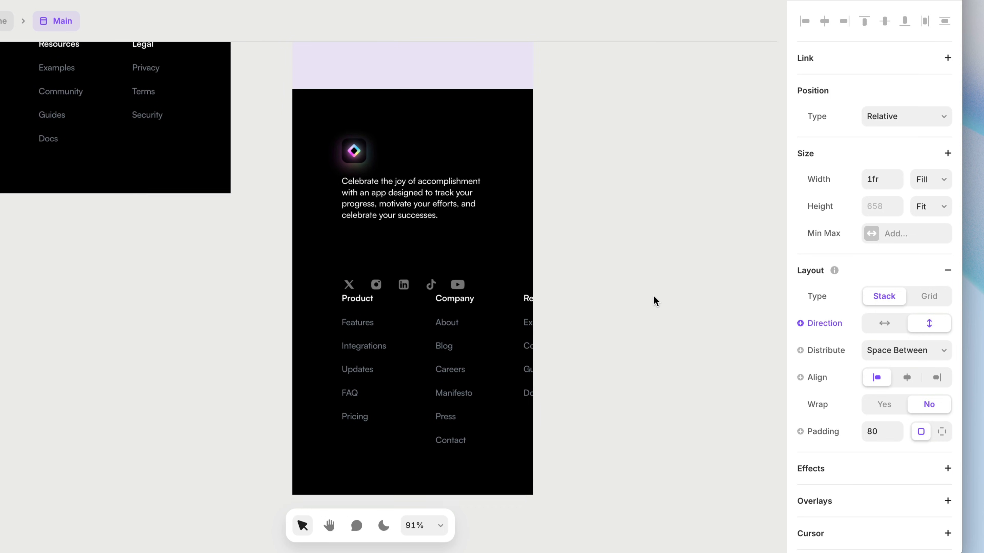
scroll(655, 302, "down", 1)
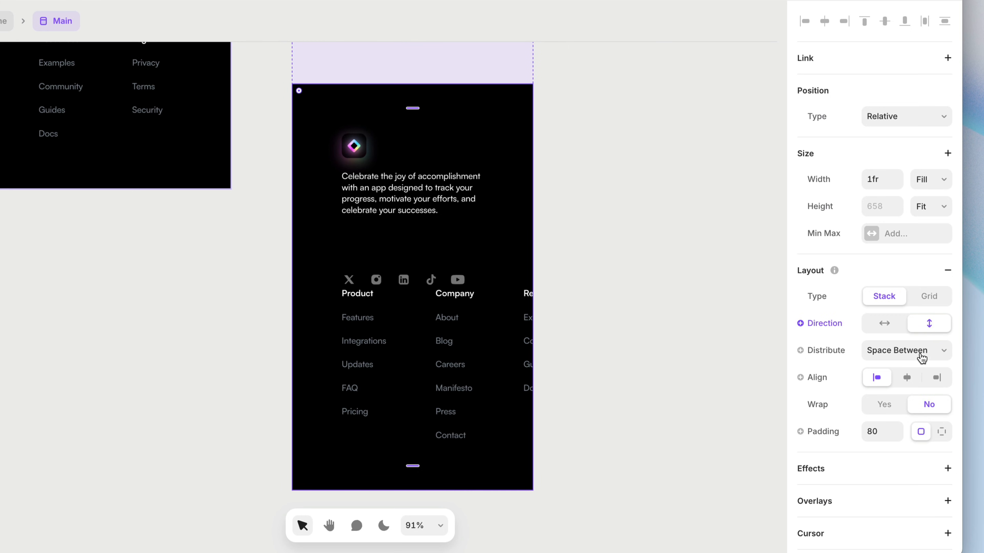
left_click(921, 357)
left_click(914, 305)
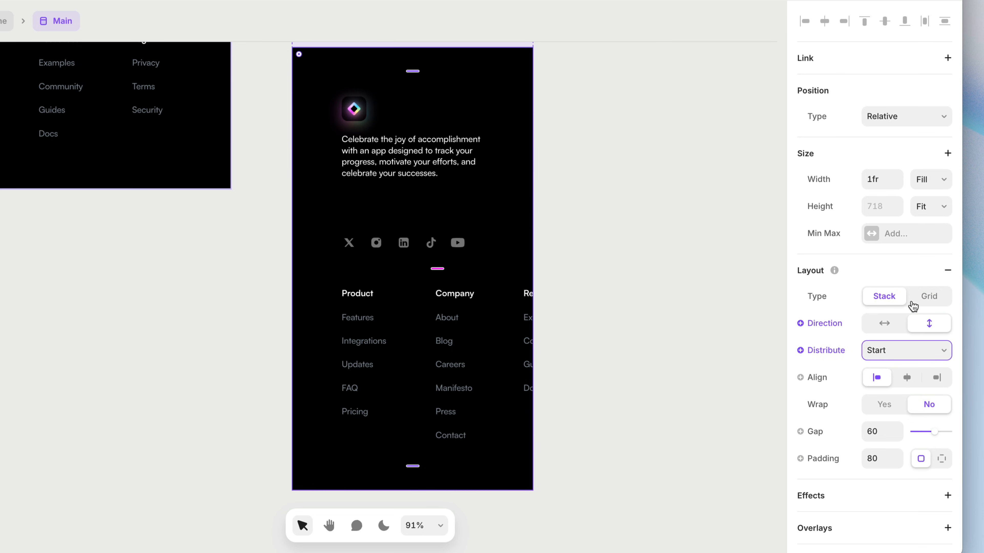
left_click(876, 430)
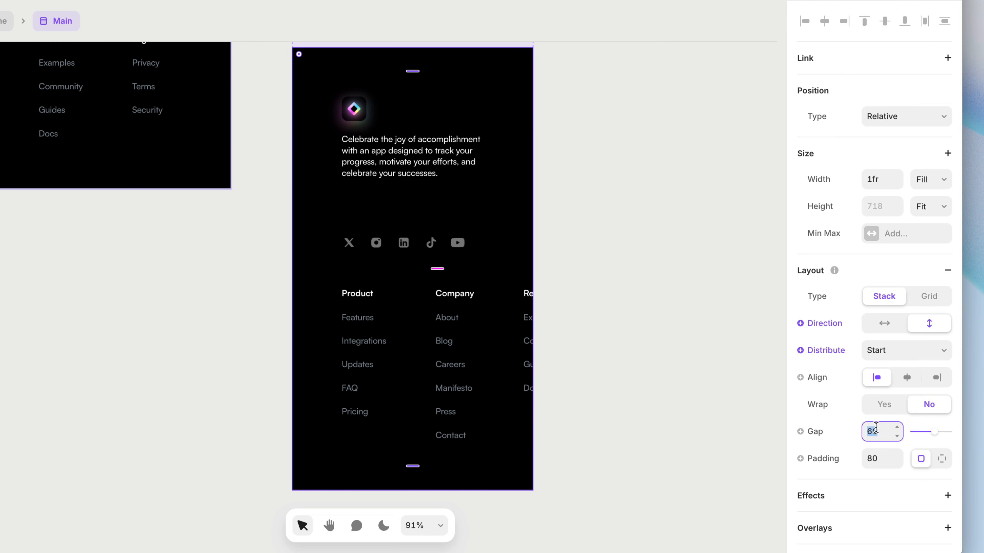
type("80")
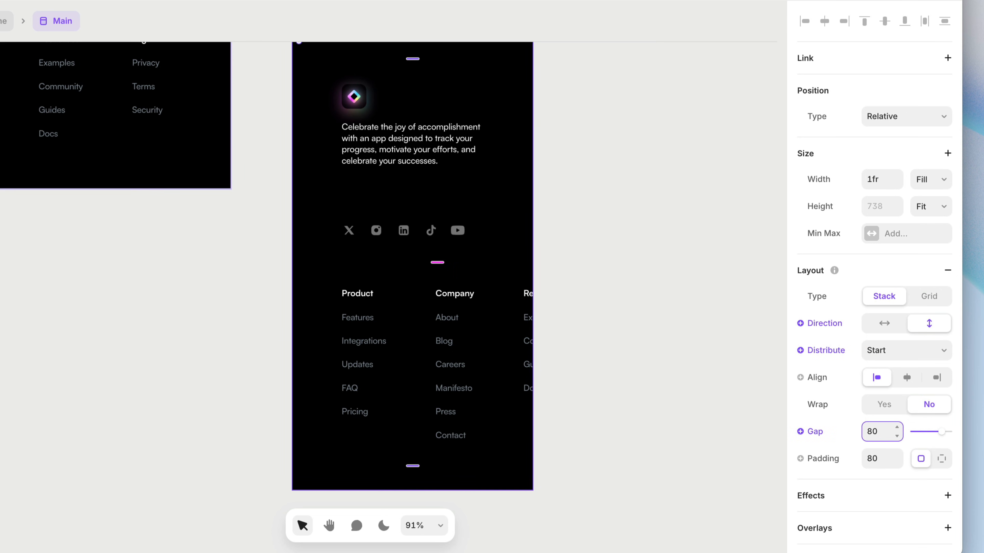
Set the height of the Phone footer's info stack to Fit Content and its gap to 40.
left_click(434, 190)
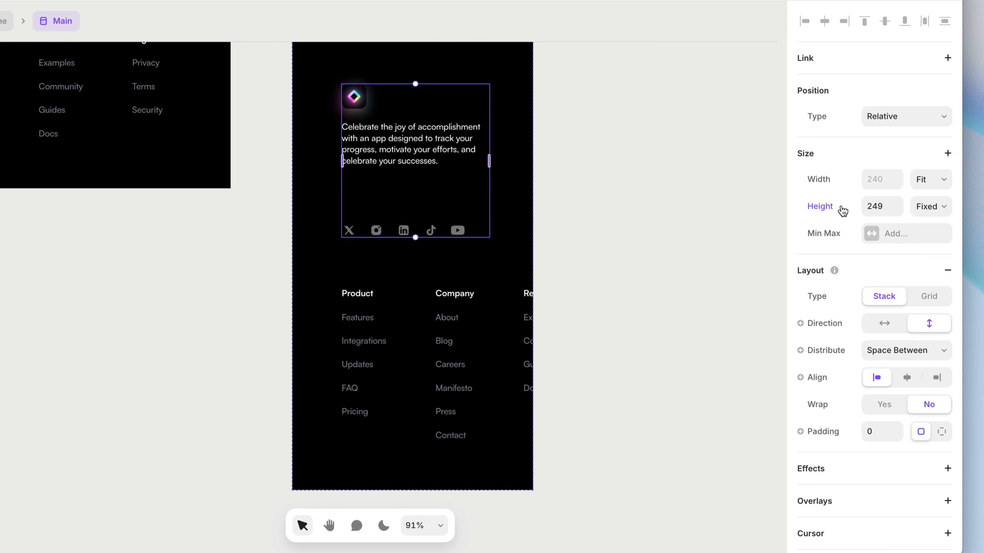
left_click(926, 212)
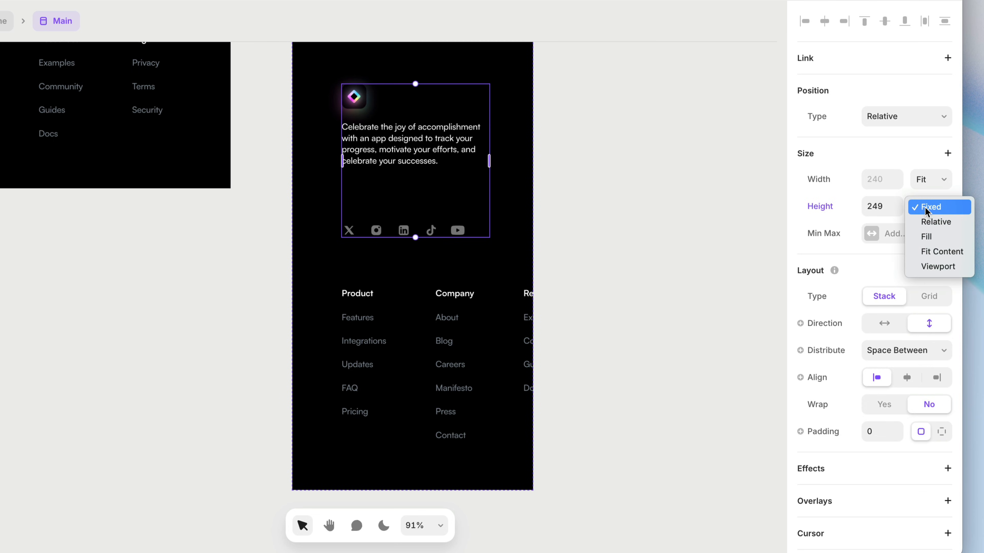
left_click(942, 252)
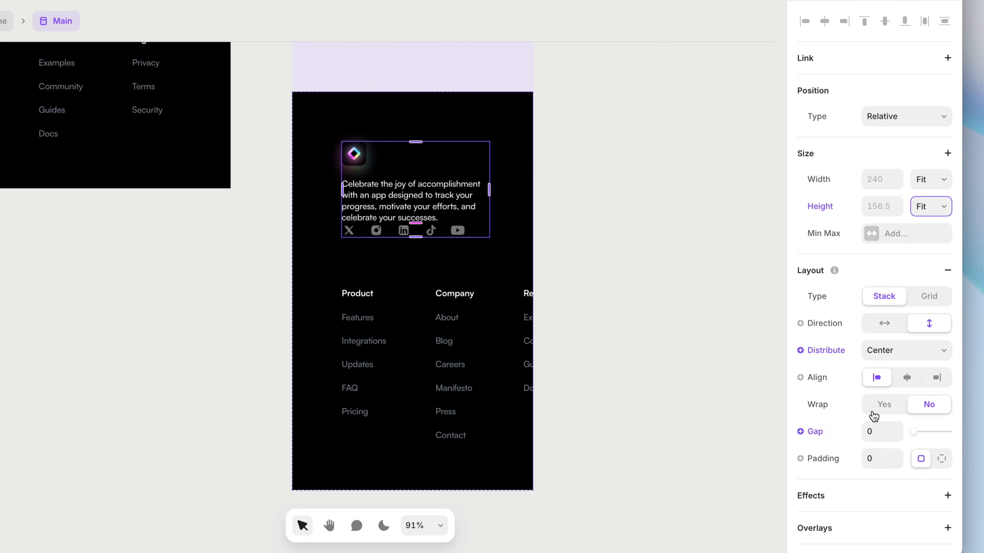
left_click(873, 430)
type("30")
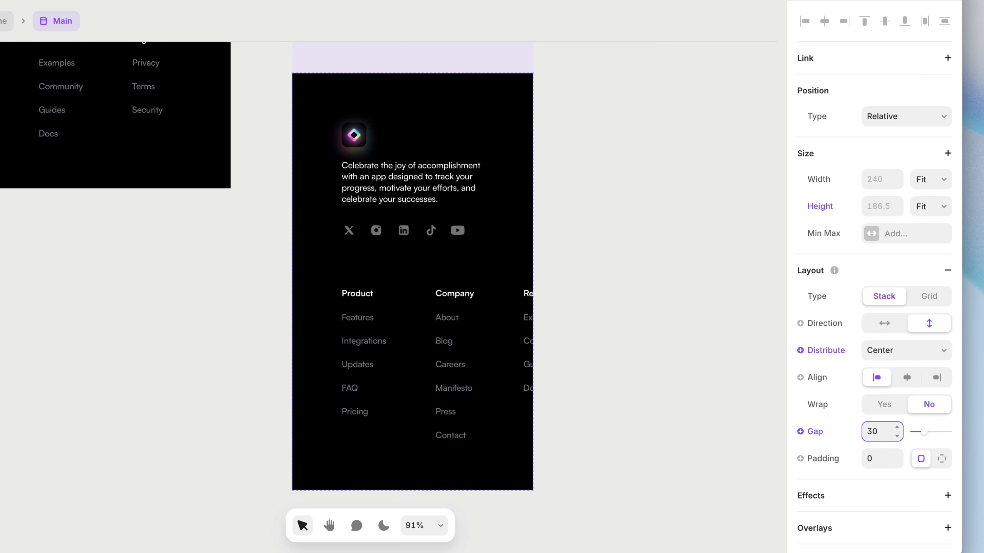
key("shift+Up")
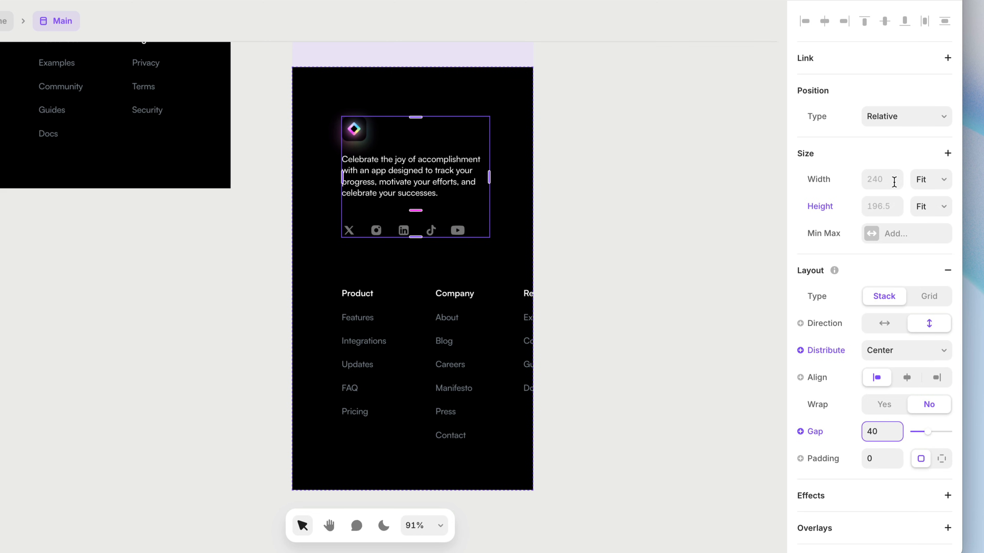
Set the width of the Phone footer's info stack and of its description text to Fill.
left_click(933, 186)
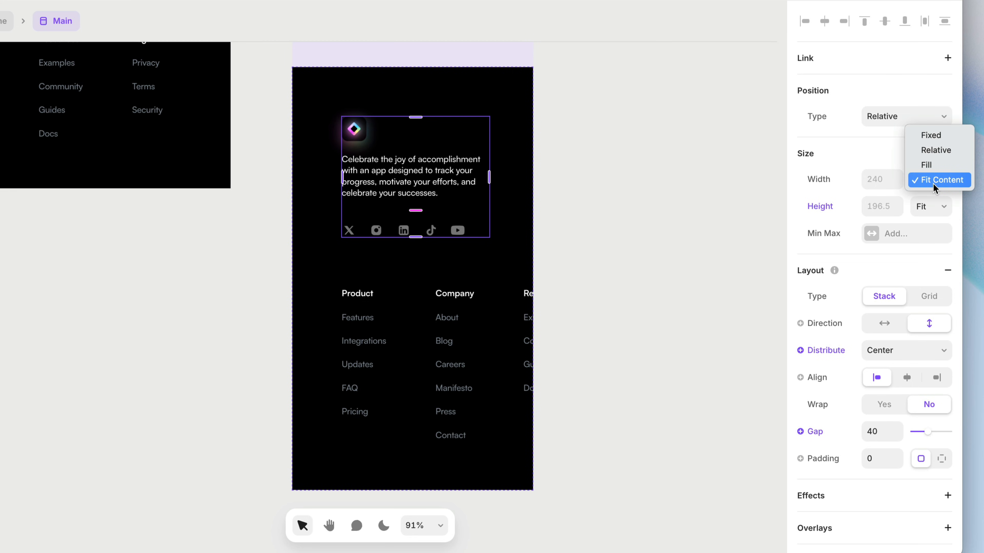
left_click(935, 165)
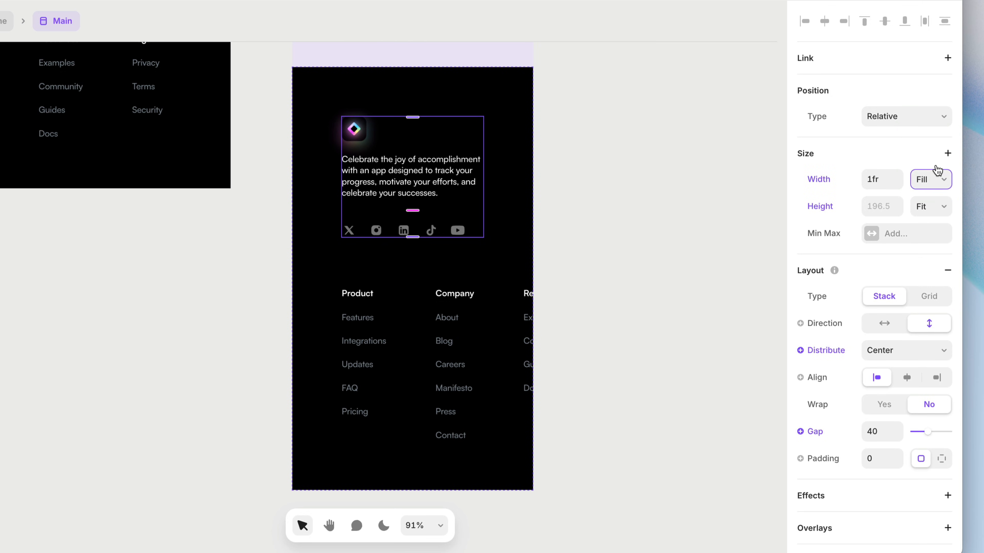
left_click(449, 184)
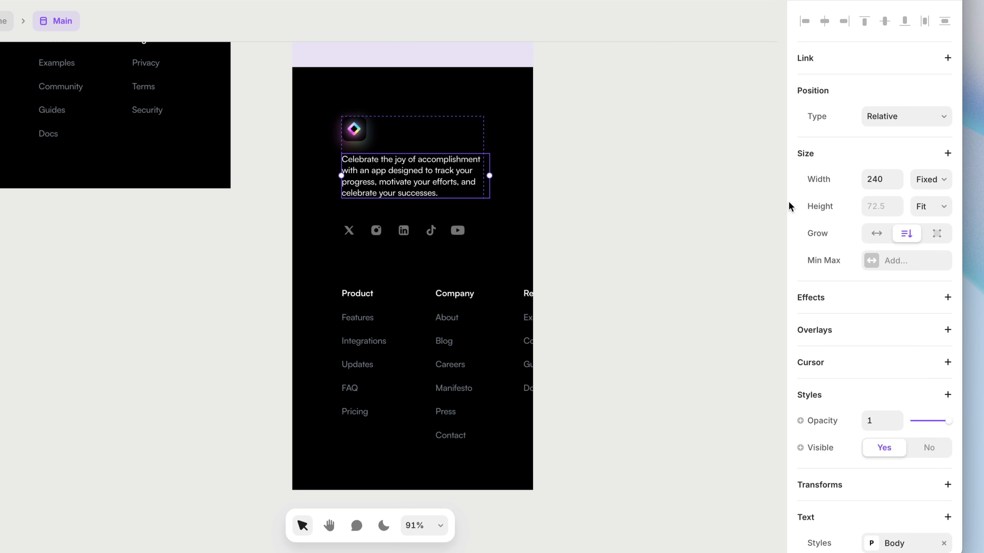
left_click(933, 185)
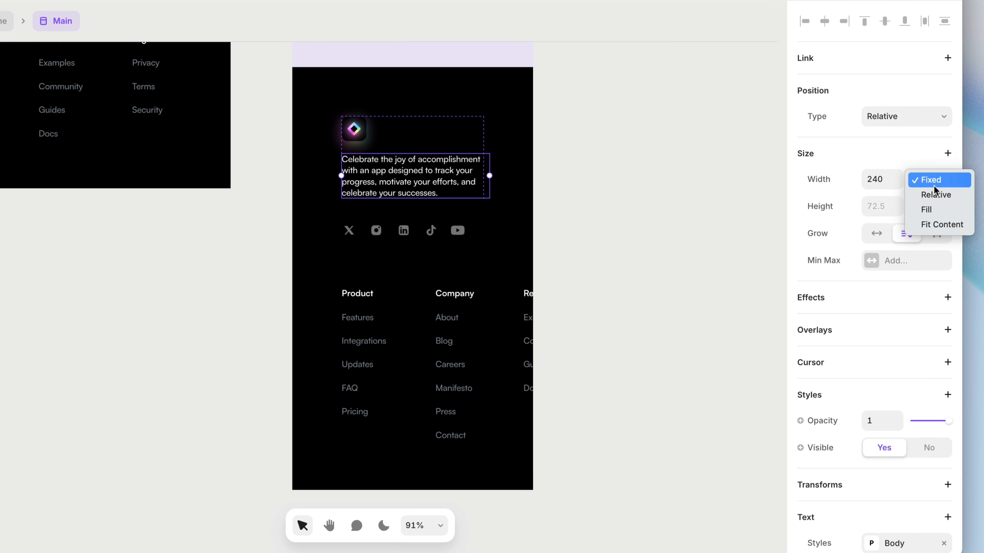
left_click(945, 210)
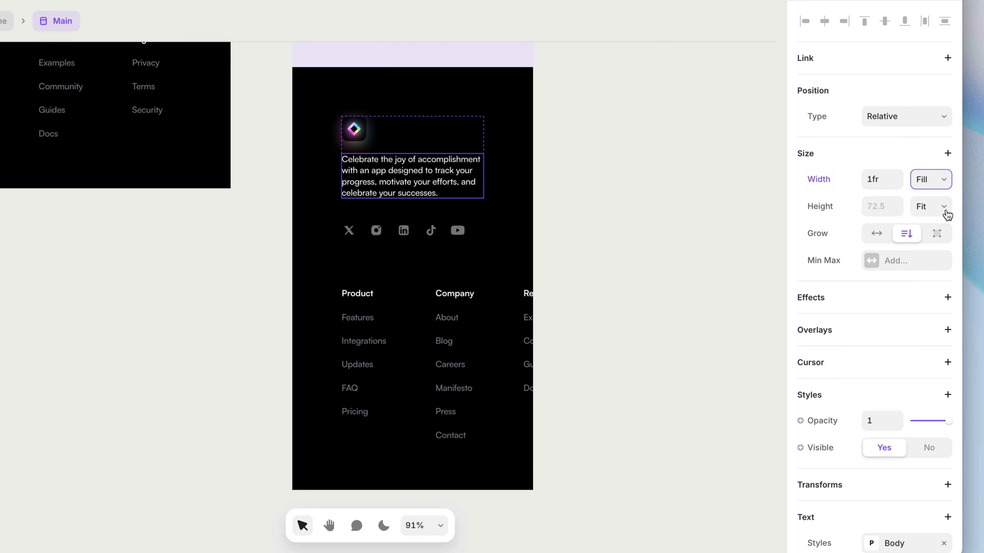
Enable wrapping on the Phone footer's links stack and set its width to Fill so the link groups form two columns.
left_click(501, 343)
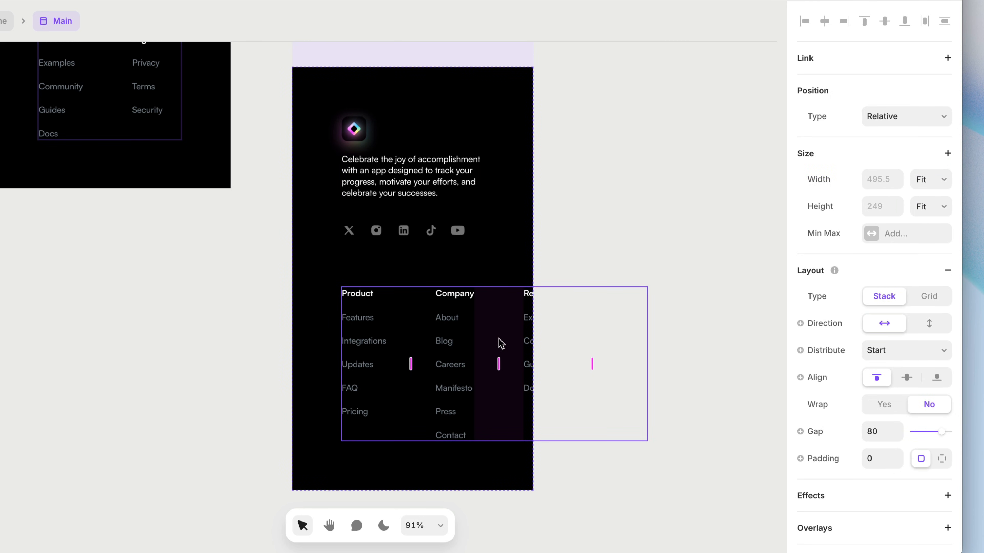
left_click(879, 405)
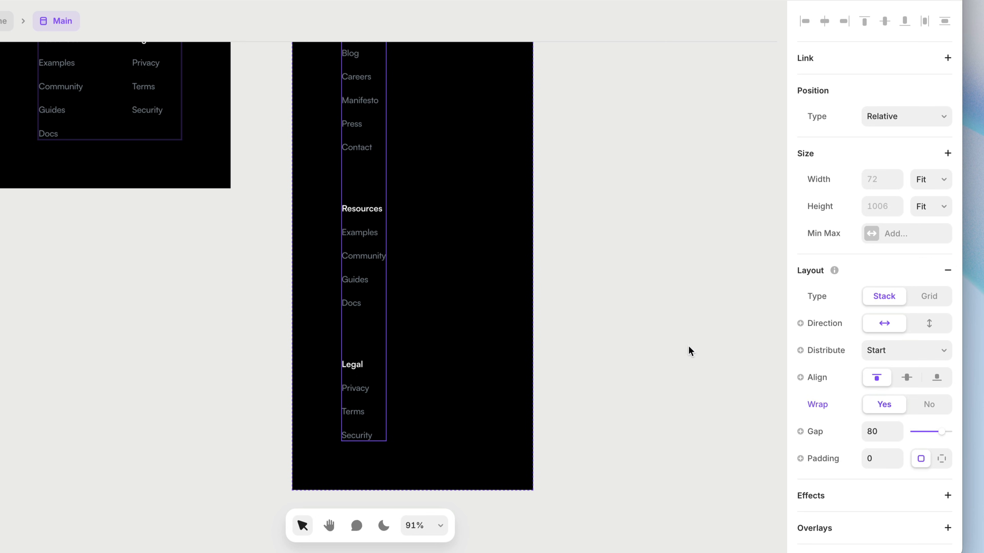
scroll(525, 297, "up", 10)
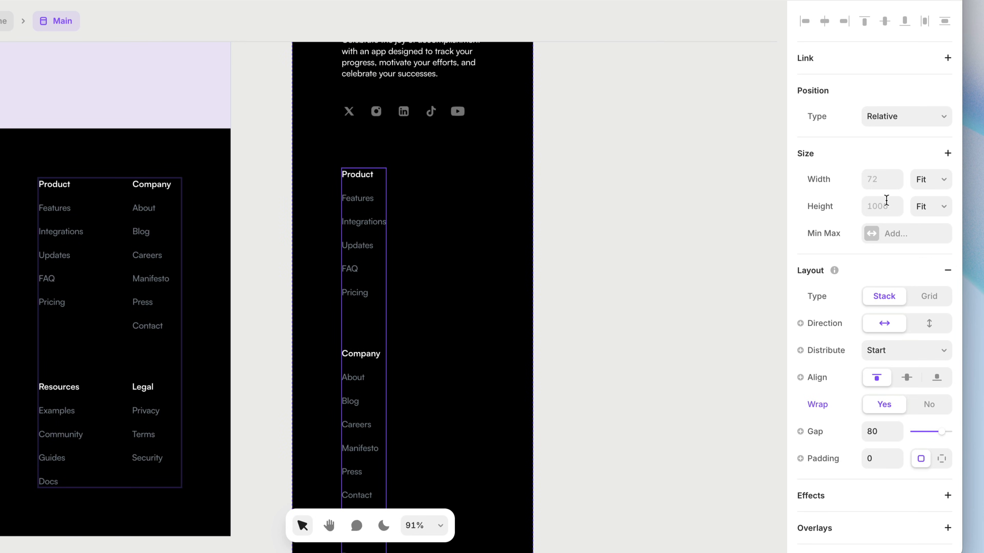
left_click(931, 180)
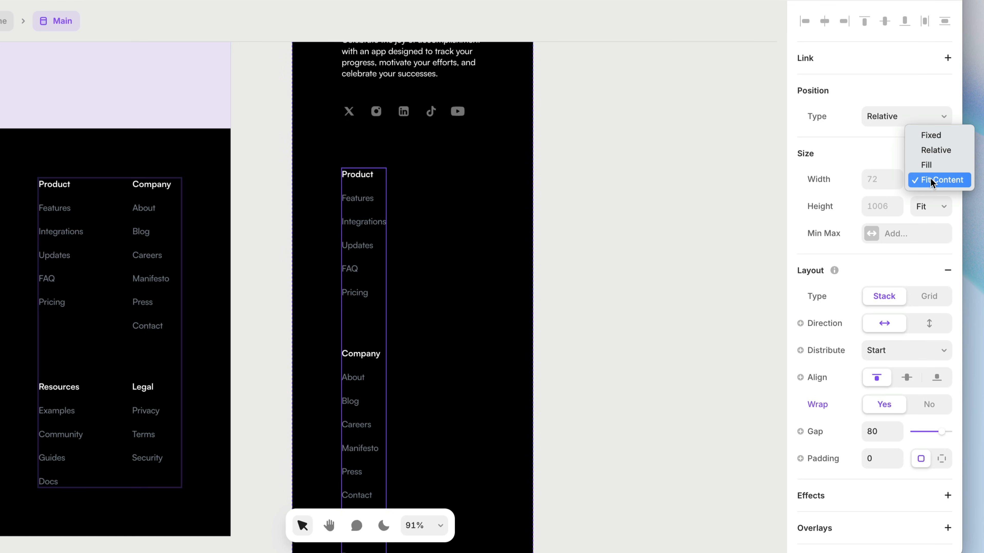
left_click(939, 166)
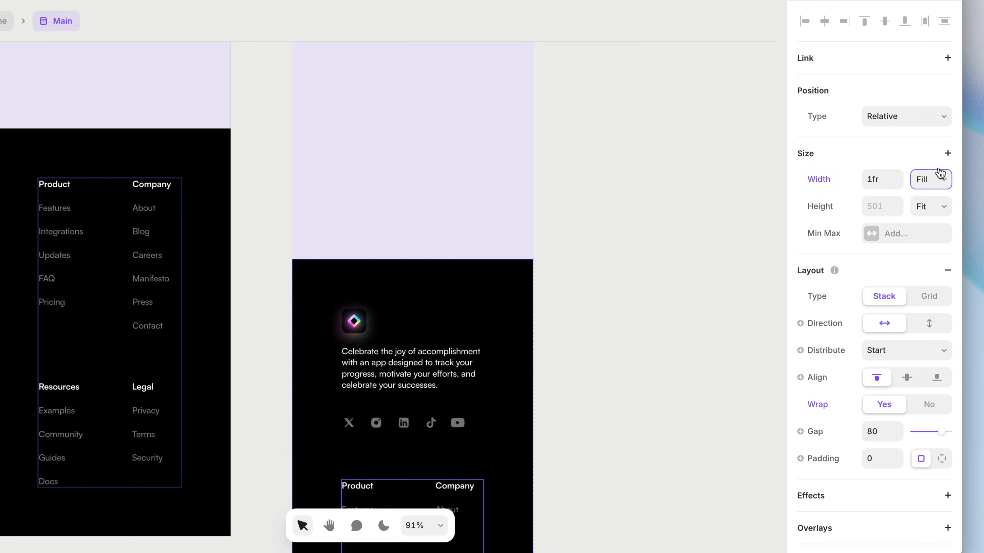
scroll(592, 326, "down", 9)
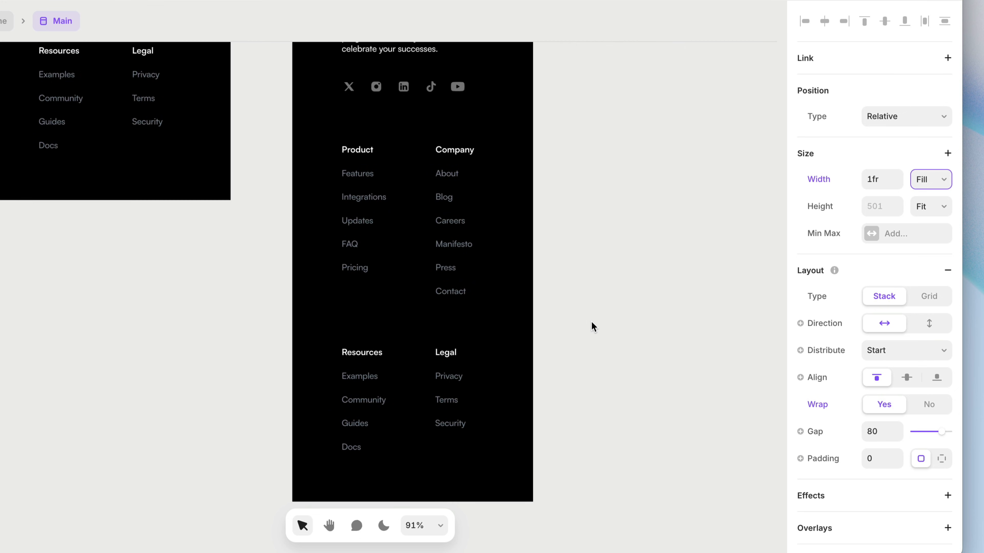
scroll(592, 326, "up", 1)
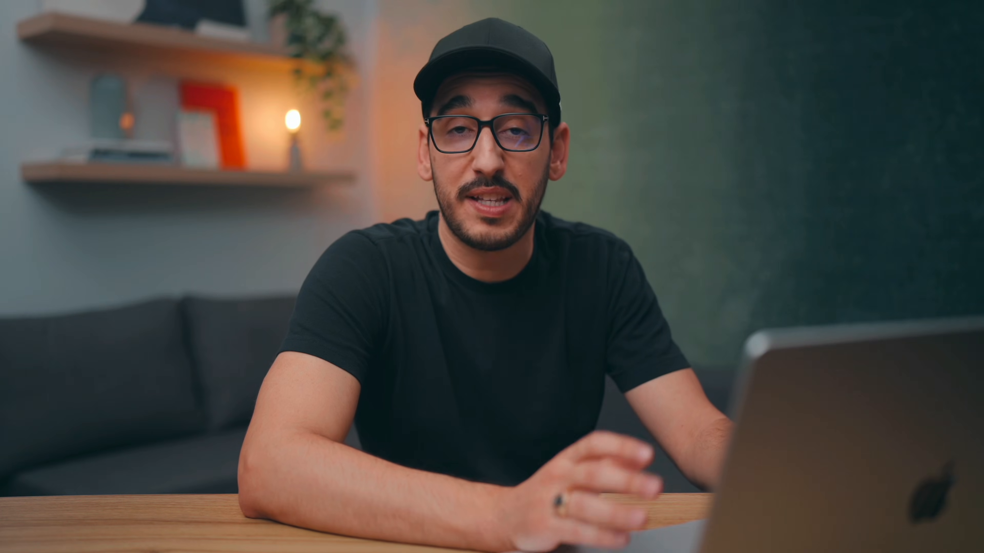